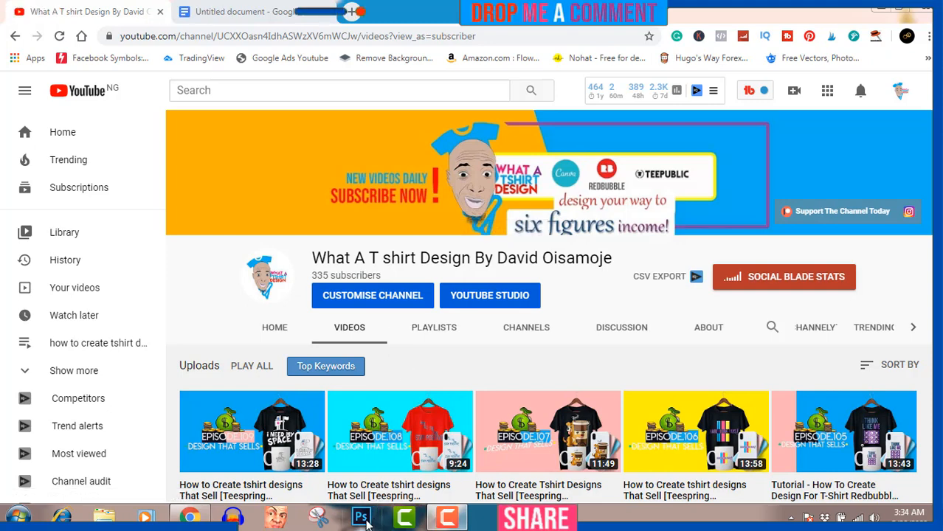
Step: Switch from the YouTube channel page in Chrome to Photoshop
{"action": "left_click", "coordinate": [363, 519]}
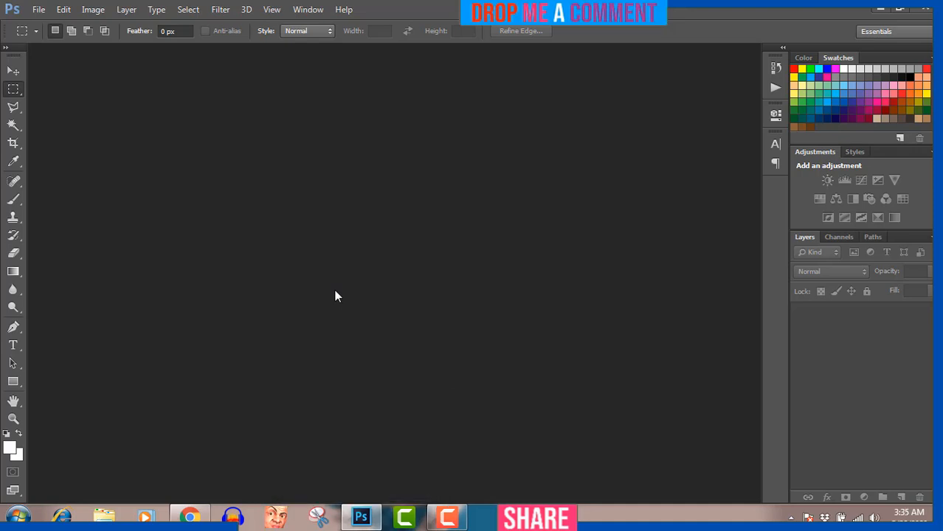
Step: Create a new 4500 × 5400 pixel document, select the Type tool, and return to the browser
{"action": "left_click", "coordinate": [39, 10]}
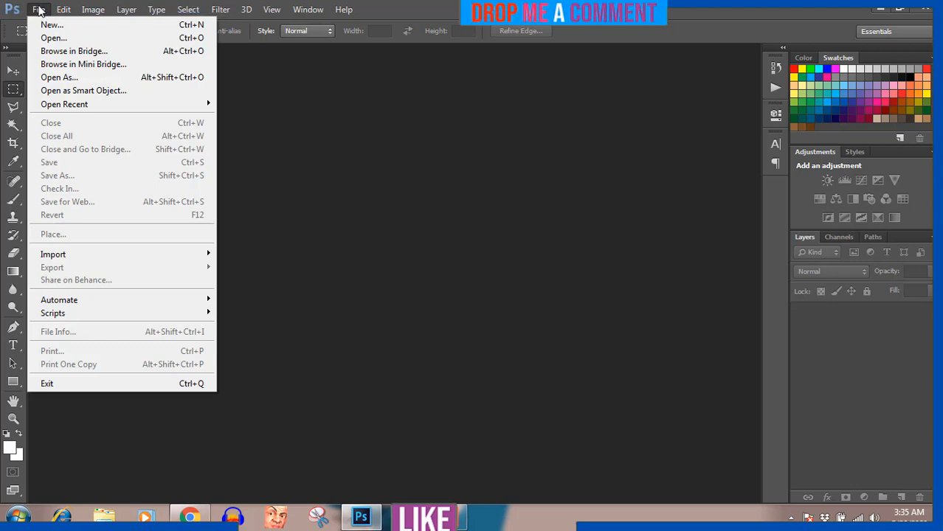
{"action": "left_click", "coordinate": [46, 24]}
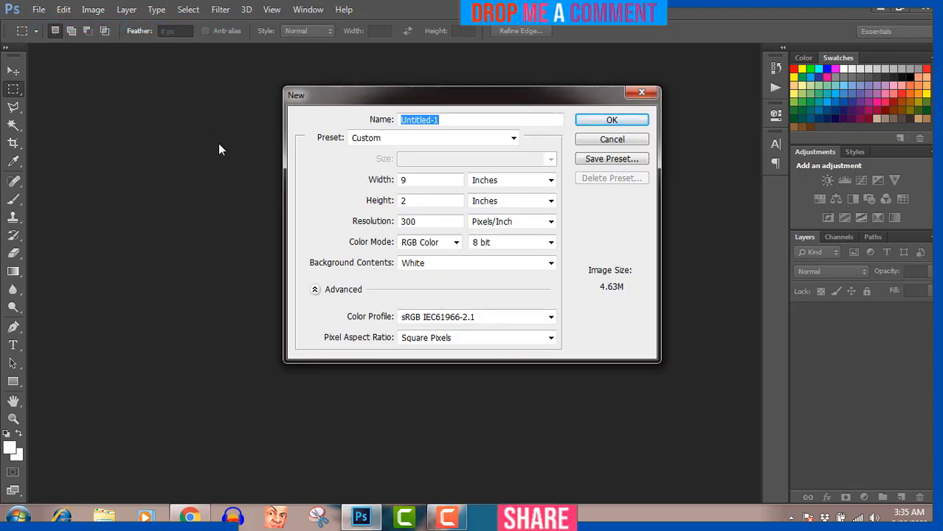
{"action": "left_click", "coordinate": [507, 180]}
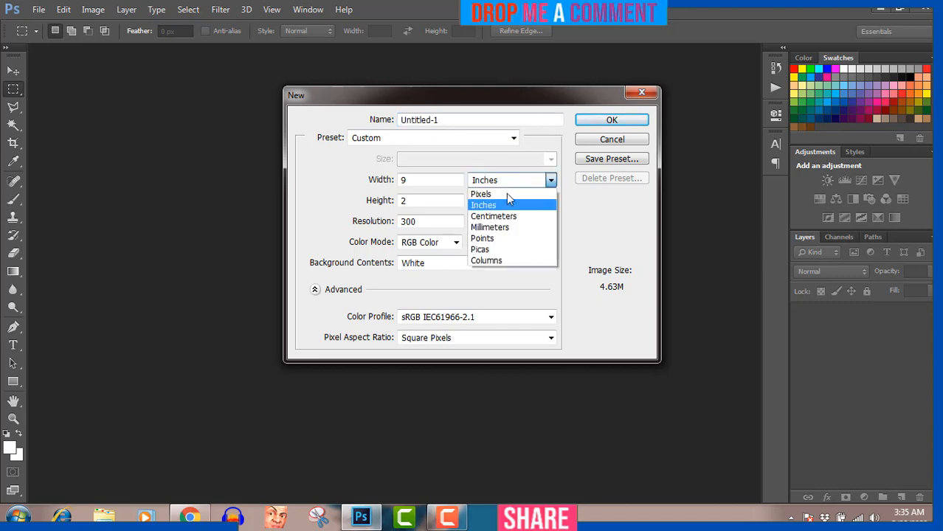
{"action": "left_click", "coordinate": [506, 194]}
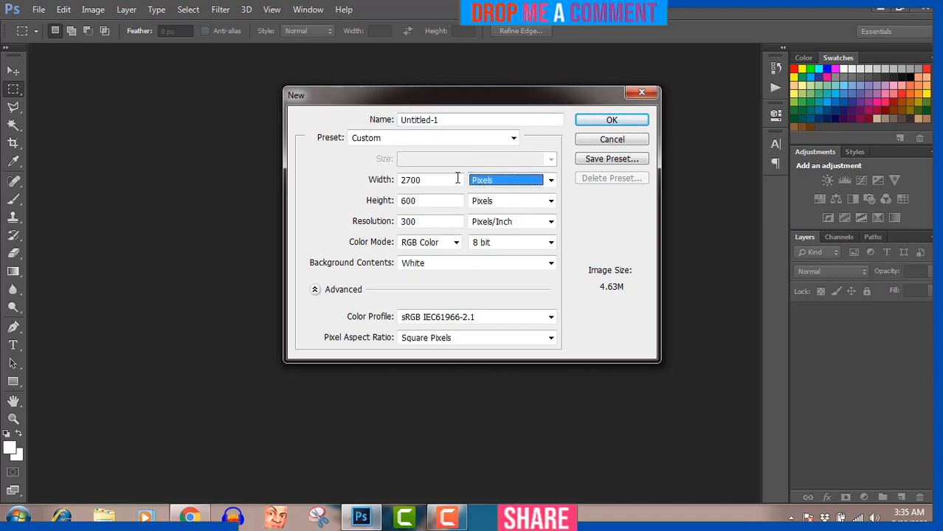
{"action": "left_click", "coordinate": [435, 180]}
{"action": "left_click_drag", "start_coordinate": [435, 180], "coordinate": [396, 184]}
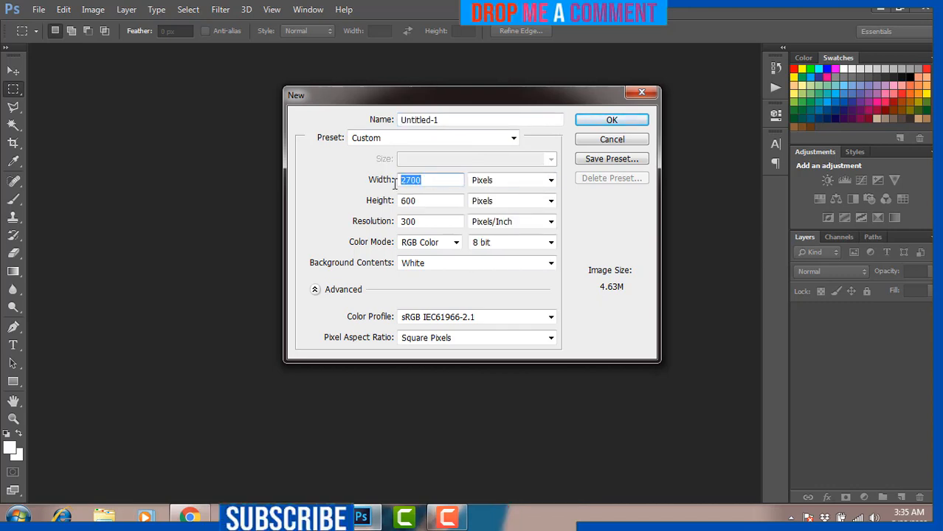
{"action": "type", "text": "4500"}
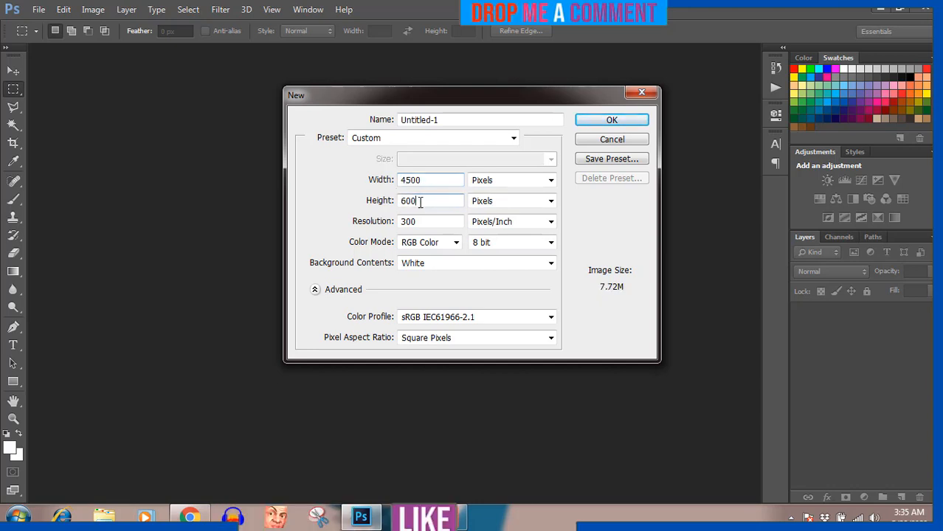
{"action": "left_click_drag", "start_coordinate": [419, 203], "coordinate": [392, 201]}
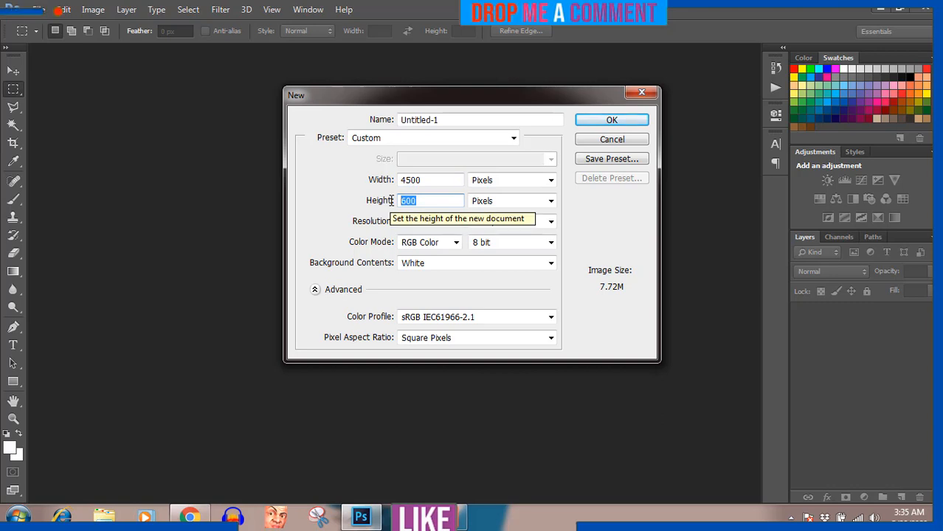
{"action": "type", "text": "5400"}
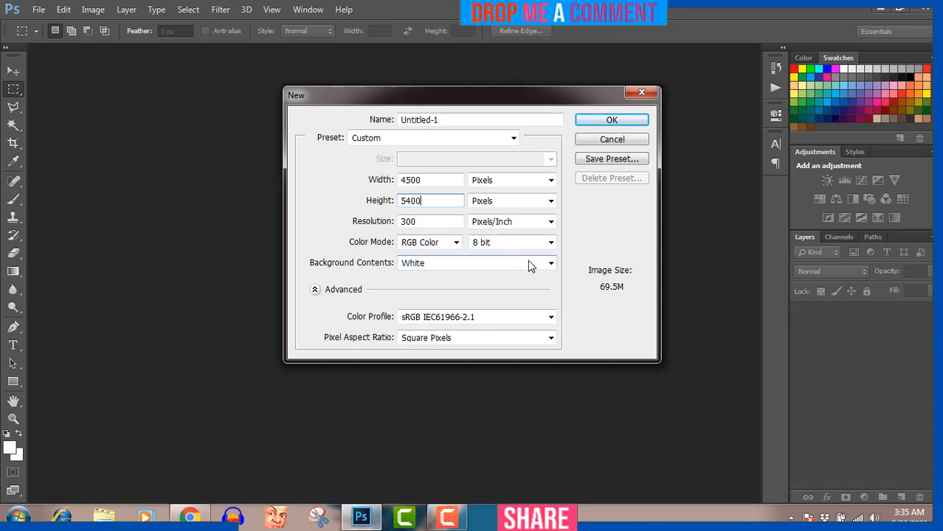
{"action": "left_click", "coordinate": [611, 123]}
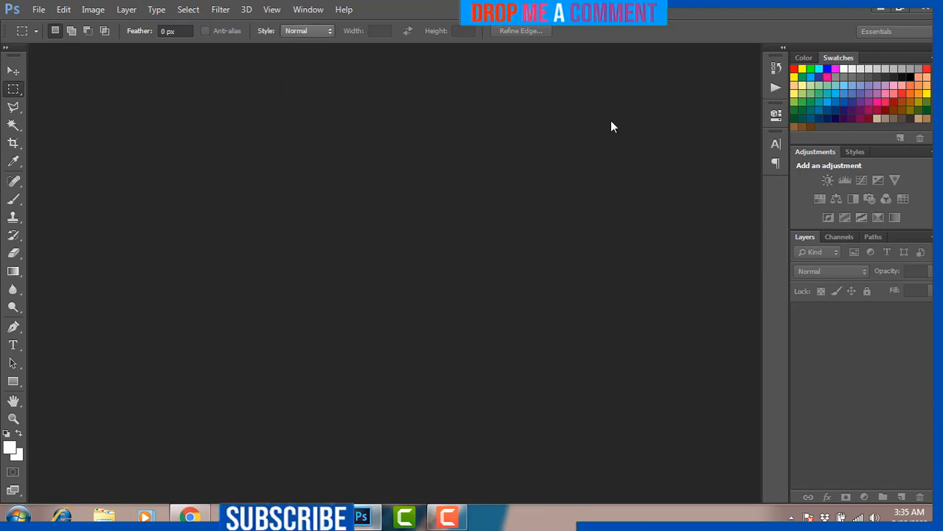
{"action": "left_click", "coordinate": [14, 346]}
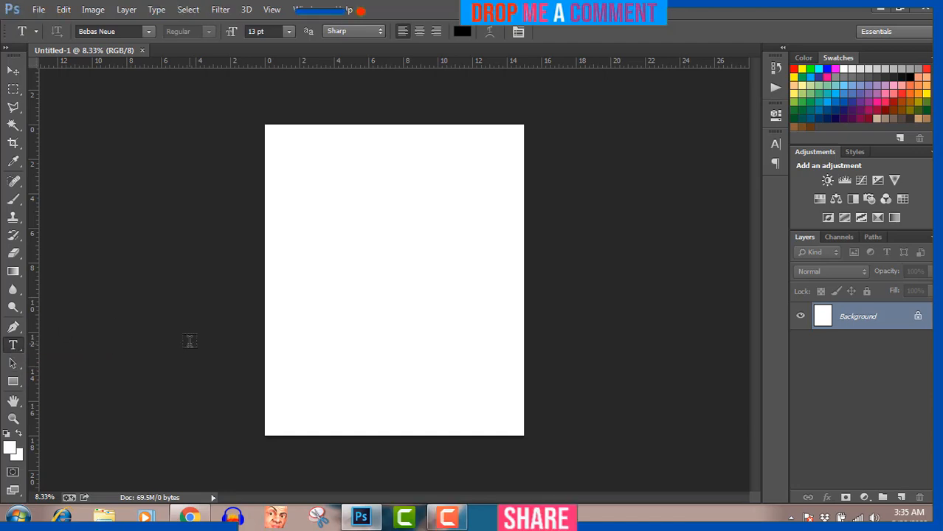
{"action": "left_click", "coordinate": [198, 519]}
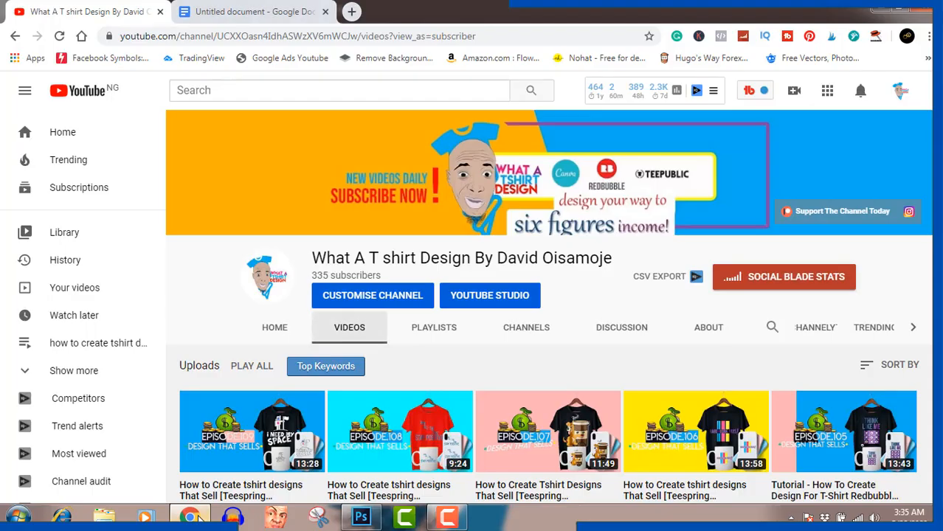
Step: Copy the word 'Happiness' from the Google Docs sentence and return to Photoshop
{"action": "left_click", "coordinate": [258, 14]}
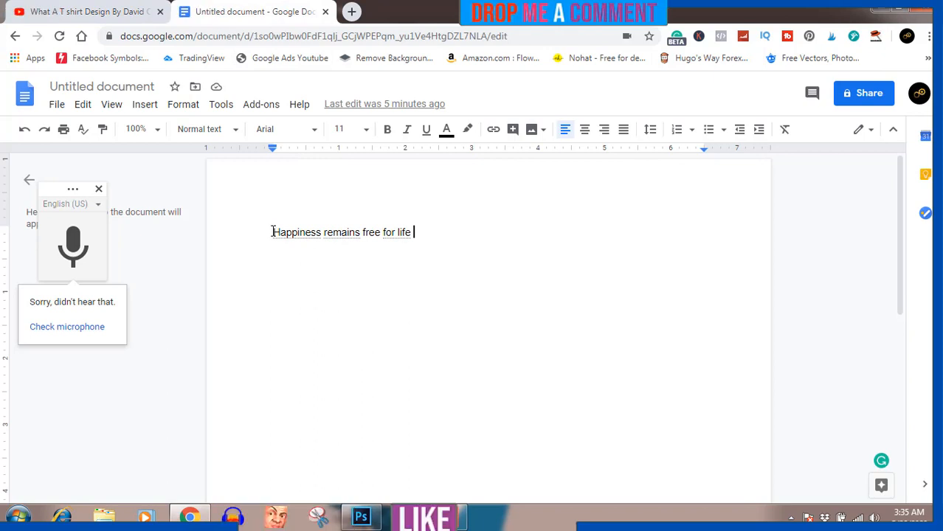
{"action": "left_click_drag", "start_coordinate": [272, 231], "coordinate": [322, 225]}
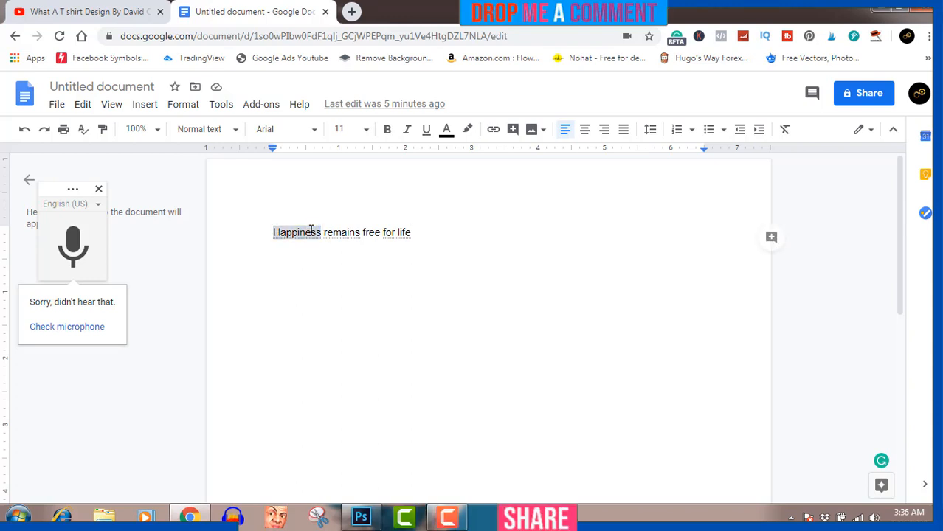
{"action": "right_click", "coordinate": [310, 230]}
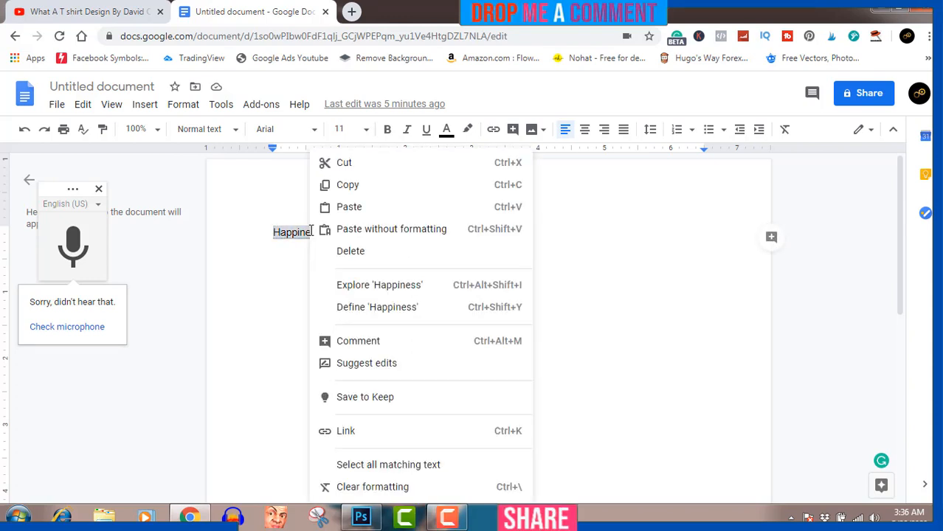
{"action": "left_click", "coordinate": [350, 186]}
{"action": "left_click", "coordinate": [362, 518]}
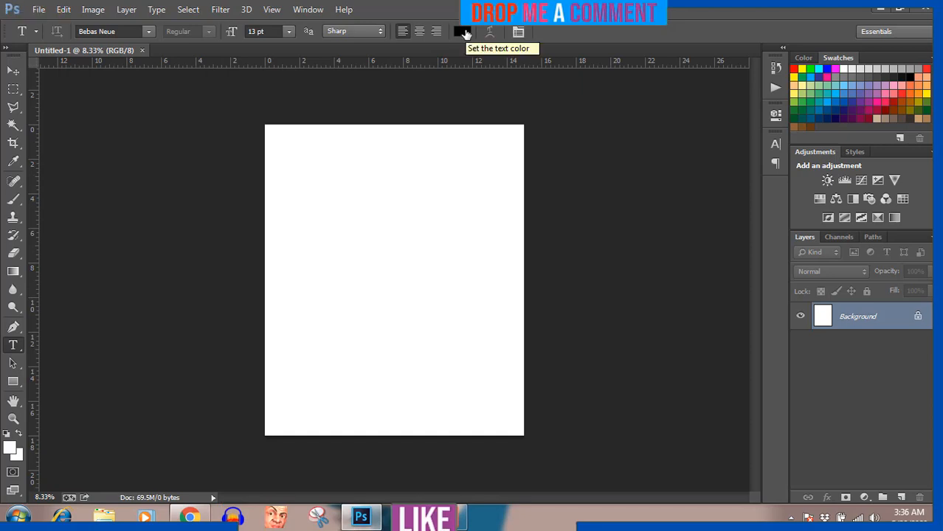
Step: Unlock the Background as Layer 0 and give it a solid black Color Overlay
{"action": "double_click", "coordinate": [821, 319]}
{"action": "left_click", "coordinate": [589, 168]}
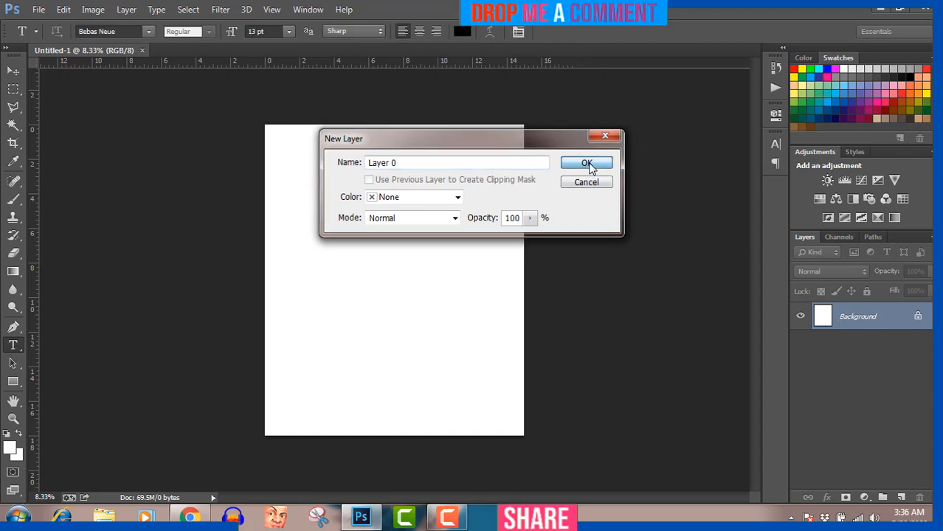
{"action": "double_click", "coordinate": [823, 322]}
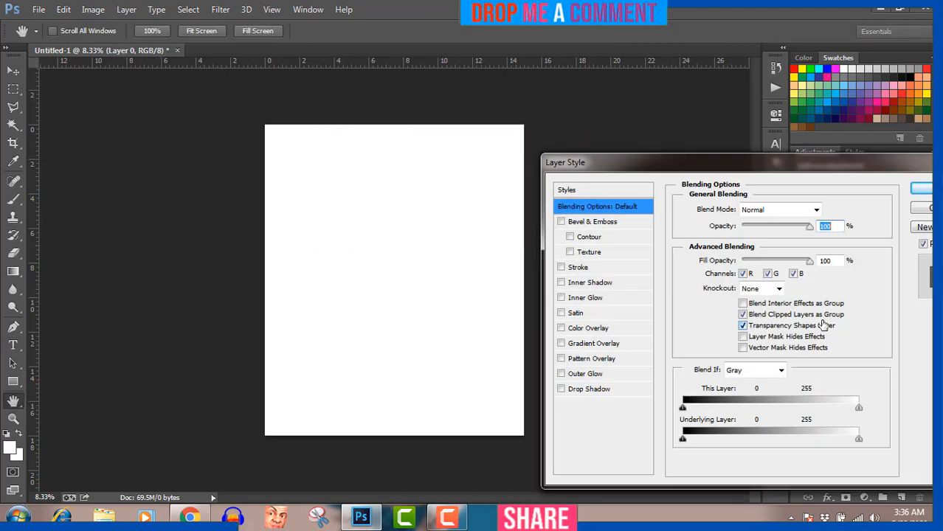
{"action": "left_click", "coordinate": [561, 329]}
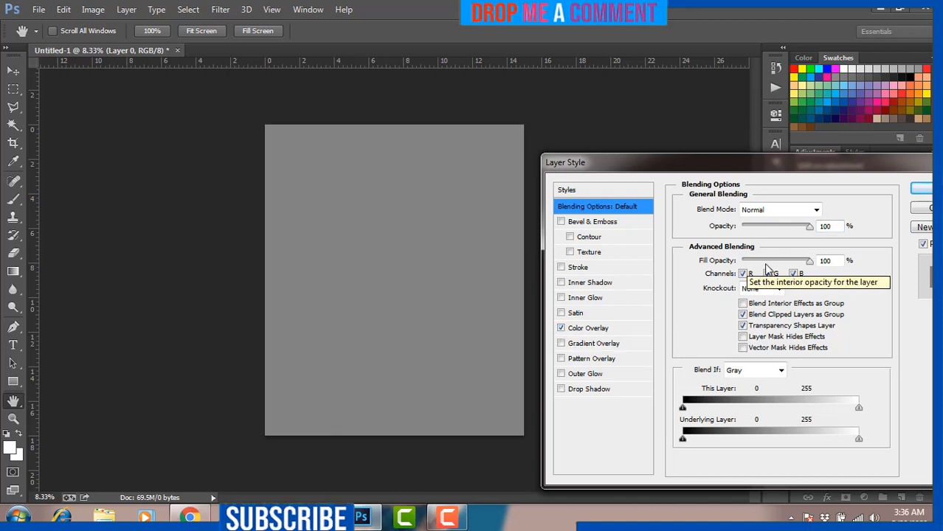
{"action": "left_click", "coordinate": [602, 329]}
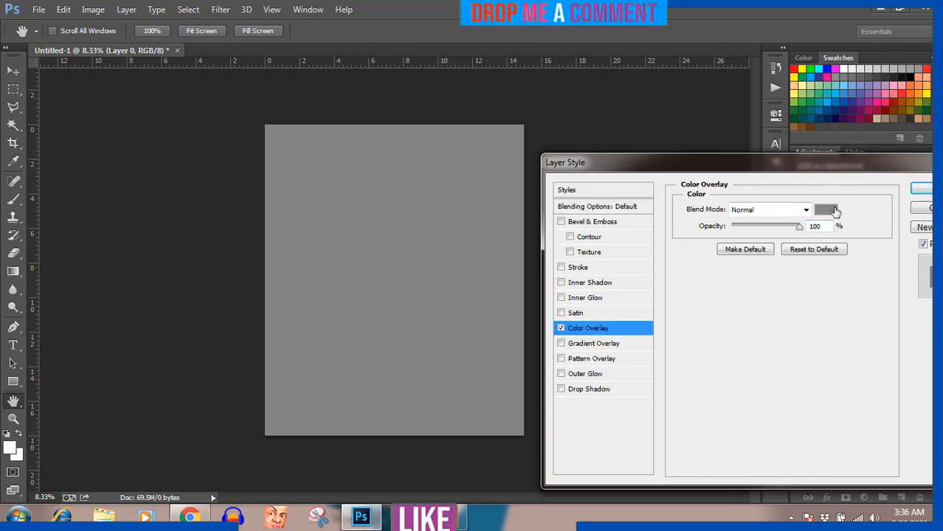
{"action": "left_click", "coordinate": [828, 210]}
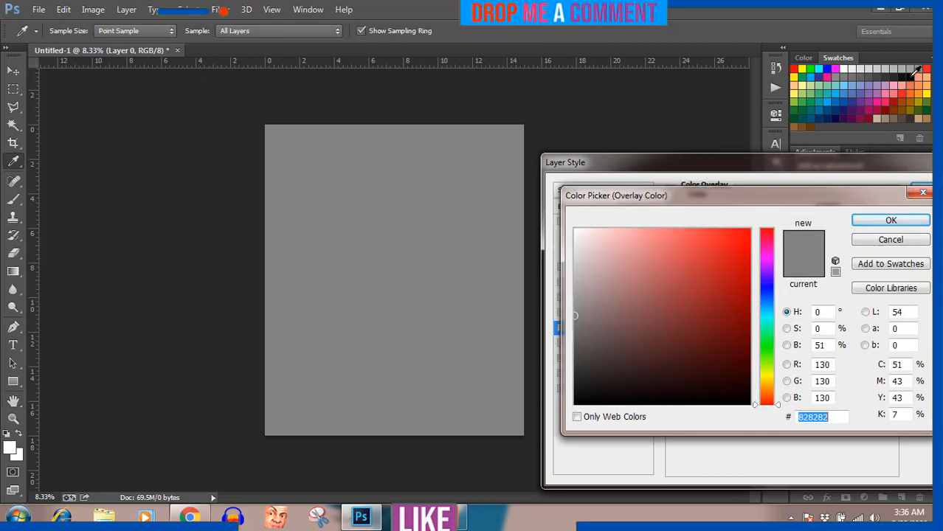
{"action": "left_click", "coordinate": [913, 74]}
{"action": "left_click", "coordinate": [888, 220]}
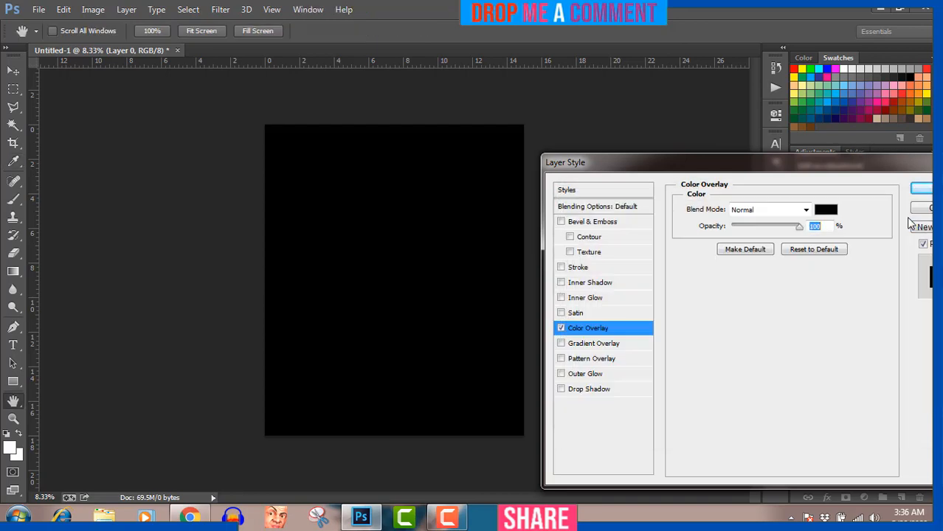
{"action": "left_click", "coordinate": [921, 189]}
{"action": "key", "text": "t"}
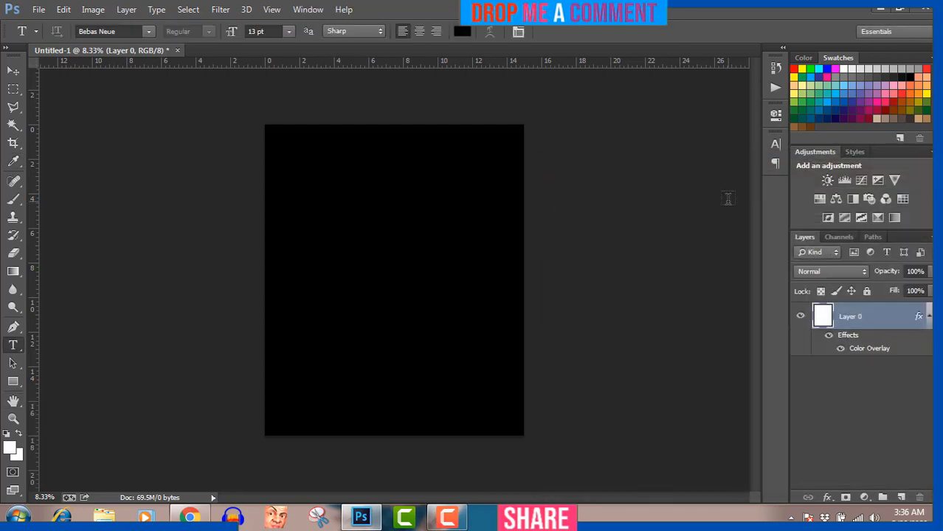
Step: Paste 'Happiness' as 48 pt white text near the canvas top-left
{"action": "left_click", "coordinate": [289, 32]}
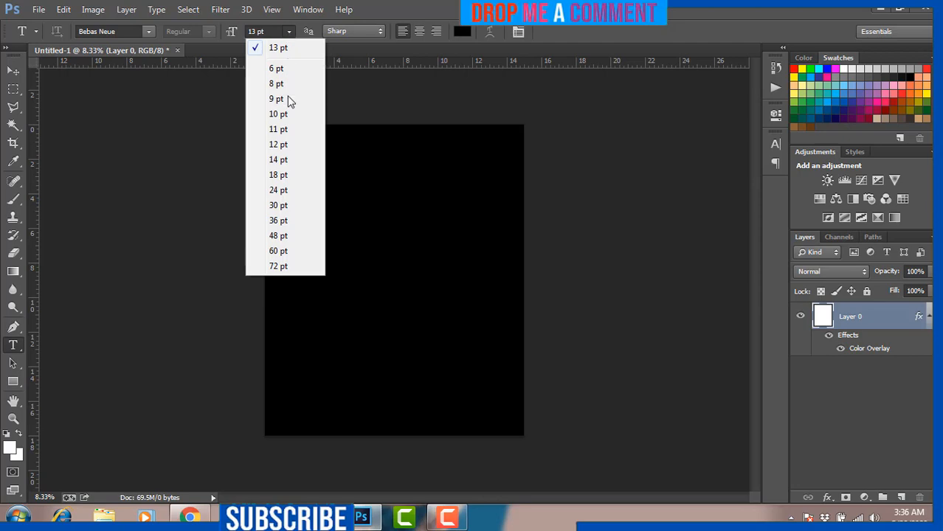
{"action": "left_click", "coordinate": [279, 236]}
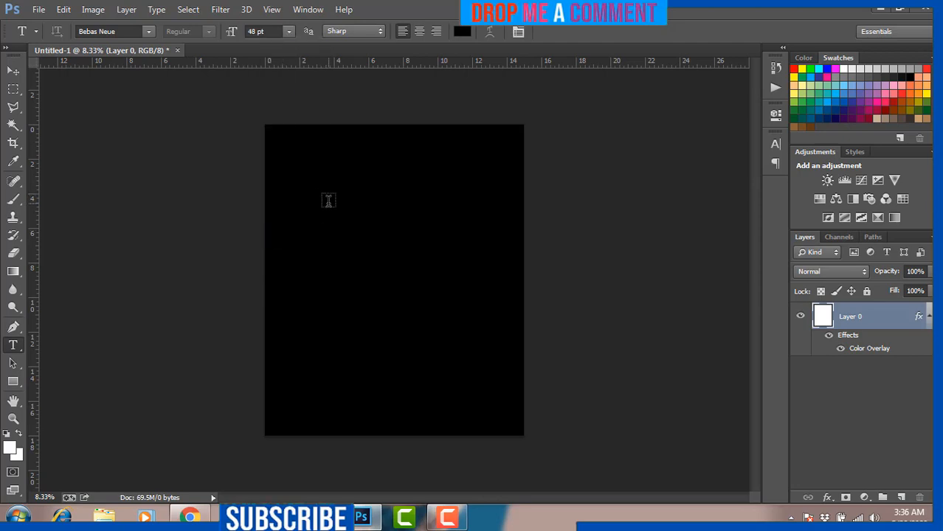
{"action": "left_click", "coordinate": [328, 201]}
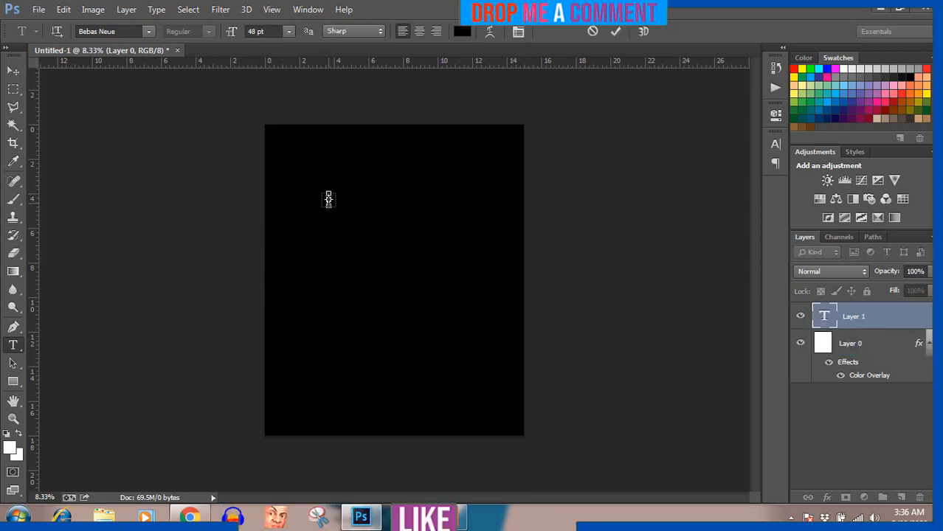
{"action": "key", "text": "ctrl+v"}
{"action": "key", "text": "ctrl+a"}
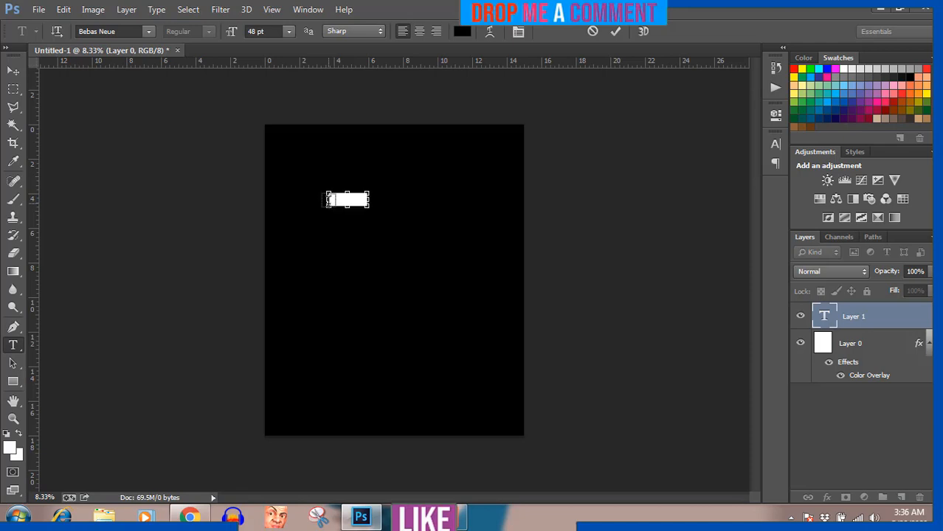
{"action": "left_click", "coordinate": [462, 31]}
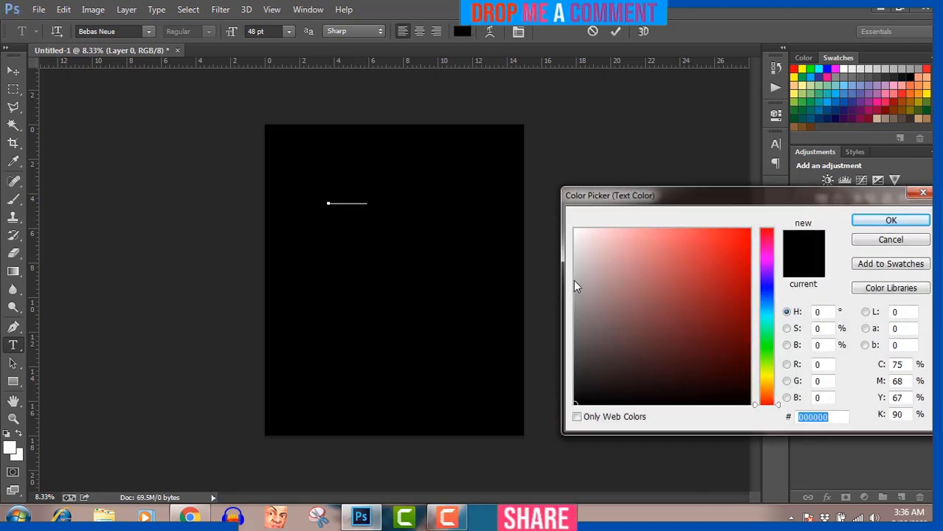
{"action": "left_click", "coordinate": [574, 229]}
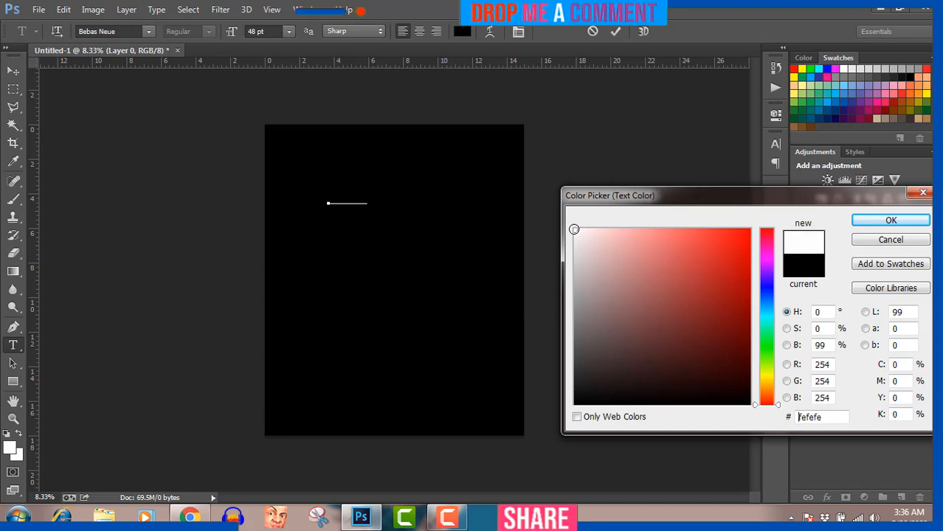
{"action": "left_click", "coordinate": [864, 219]}
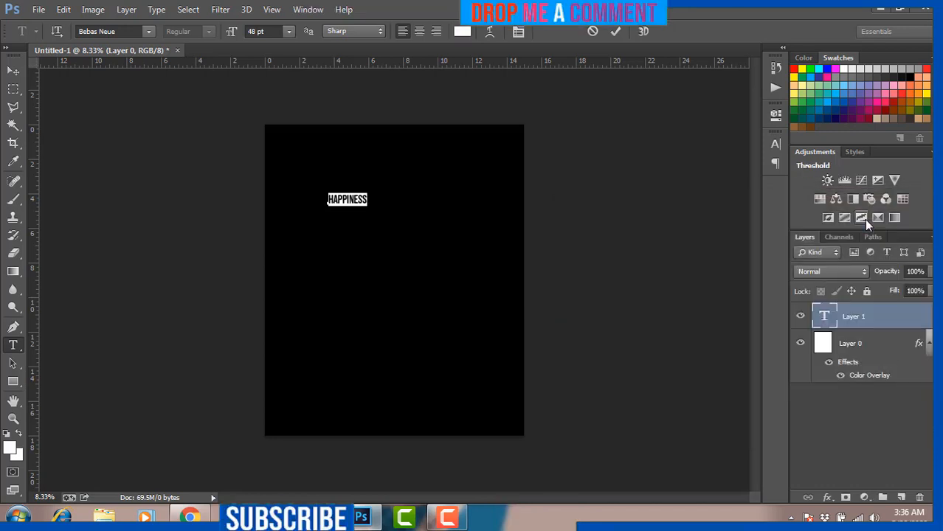
{"action": "left_click", "coordinate": [13, 71]}
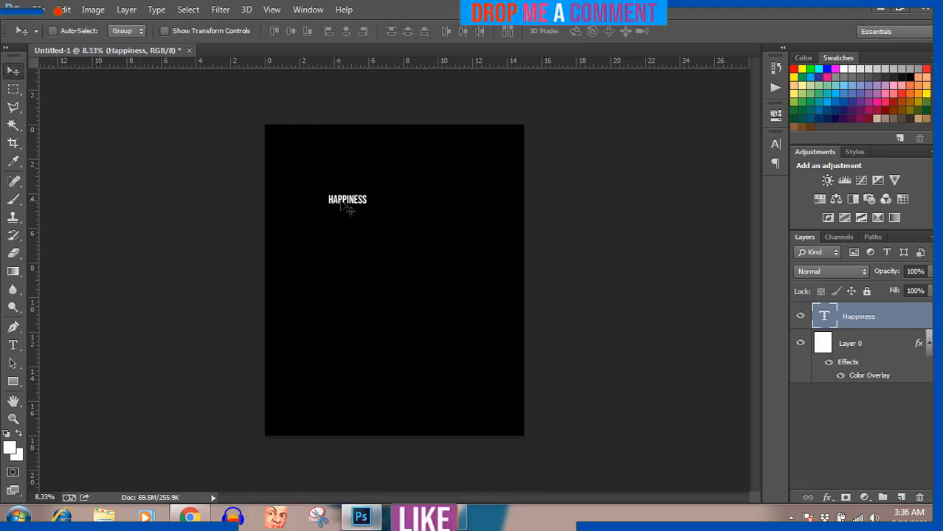
Step: Move the HAPPINESS text up and scale it to nearly three times its size
{"action": "left_click_drag", "start_coordinate": [343, 211], "coordinate": [387, 175]}
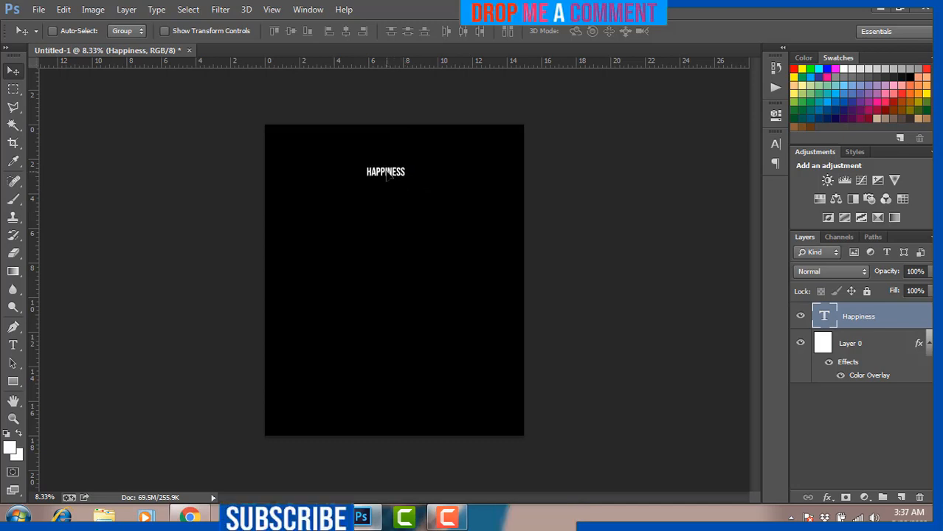
{"action": "key", "text": "ctrl+t"}
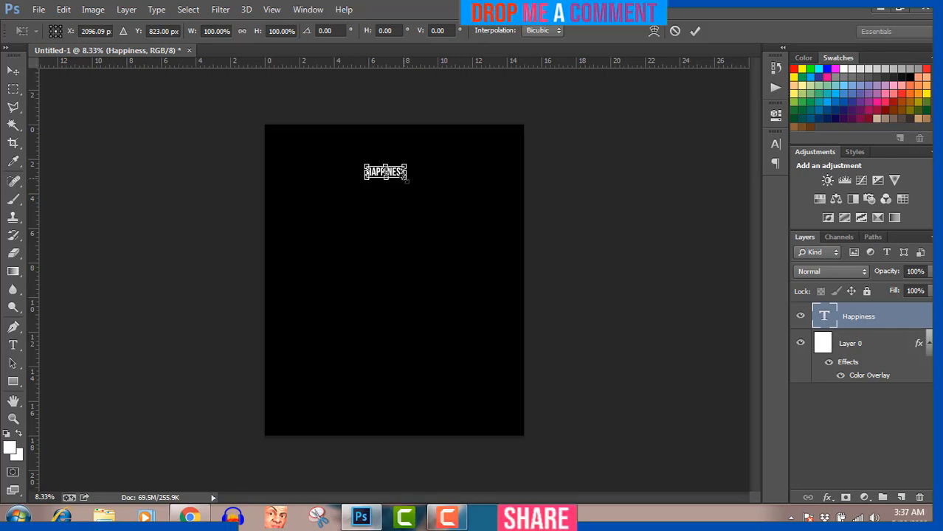
{"action": "left_click_drag", "start_coordinate": [405, 179], "coordinate": [438, 169]}
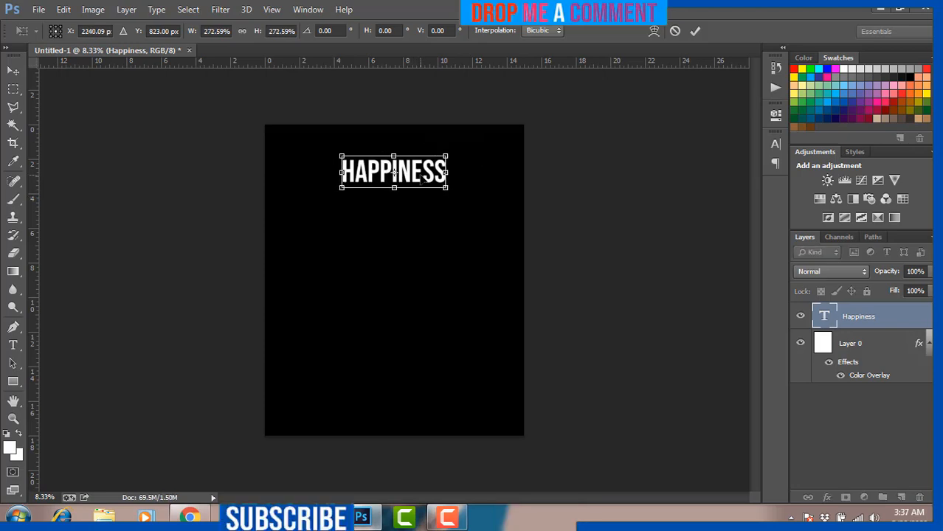
{"action": "key", "text": "Return"}
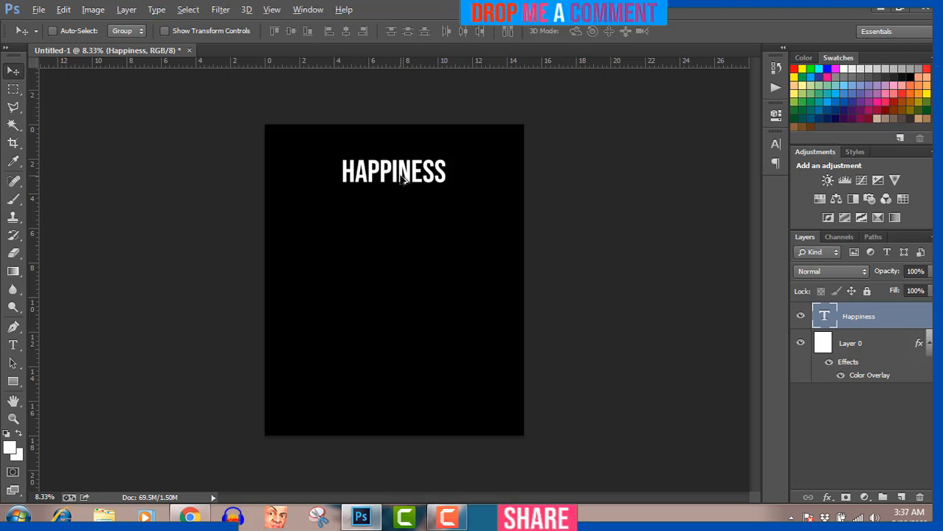
Step: Duplicate HAPPINESS directly beneath the original, then bring up Google Docs
{"action": "left_click_drag", "start_coordinate": [402, 179], "coordinate": [401, 208]}
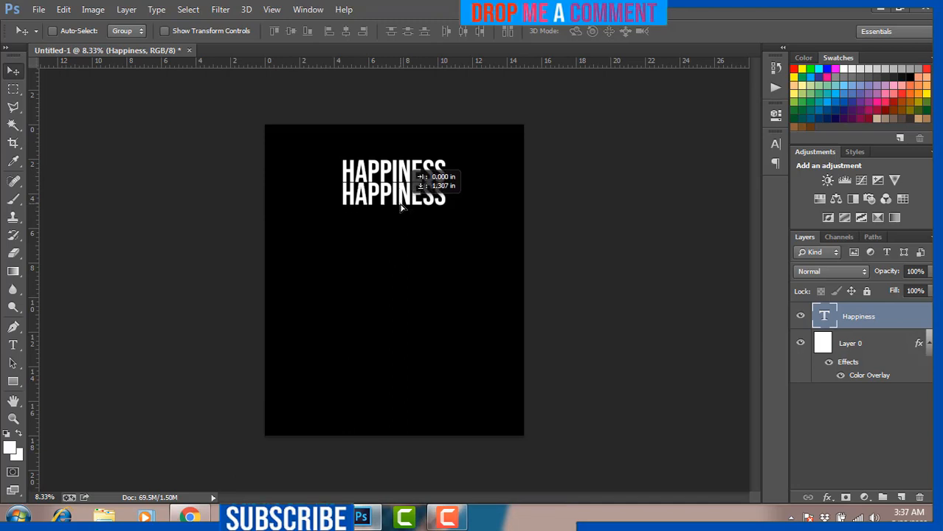
{"action": "left_click_drag", "start_coordinate": [402, 208], "coordinate": [400, 209]}
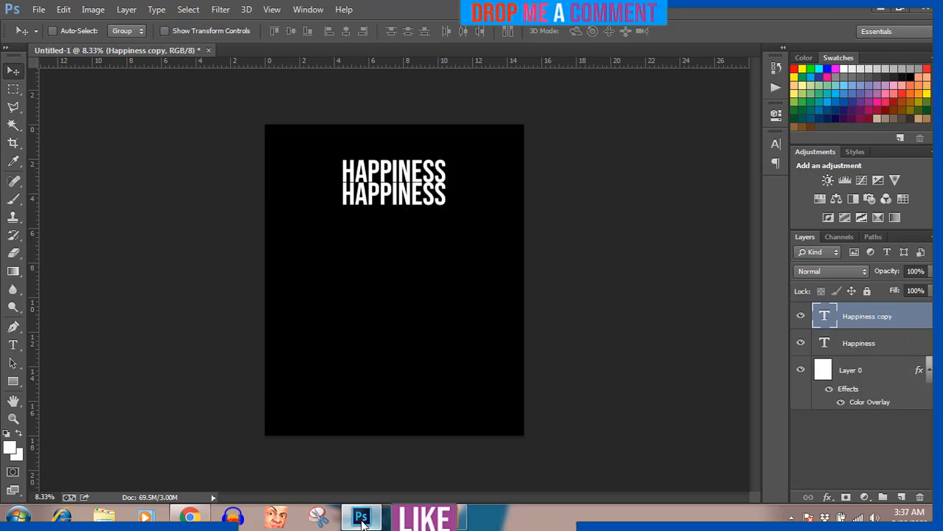
{"action": "left_click", "coordinate": [190, 517]}
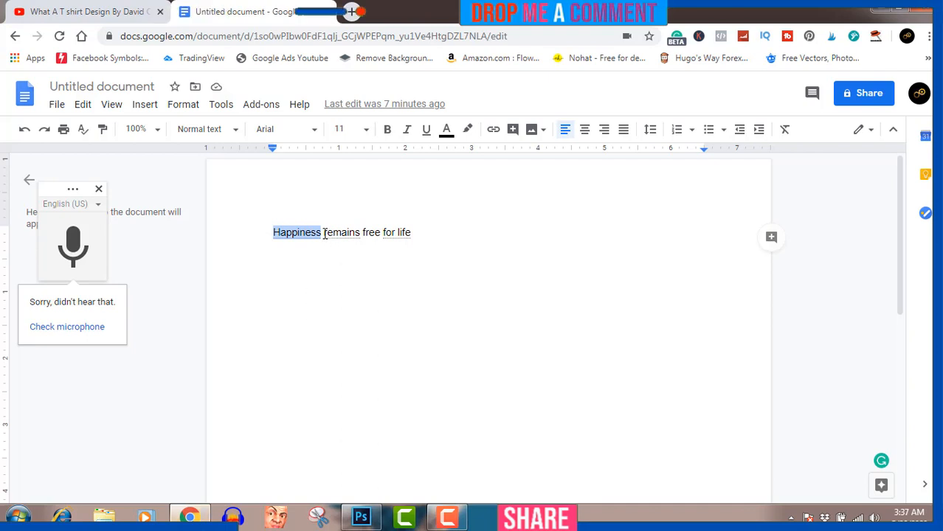
Step: Copy 'remains free for' from the Google Docs sentence and return to Photoshop
{"action": "left_click_drag", "start_coordinate": [324, 233], "coordinate": [397, 233]}
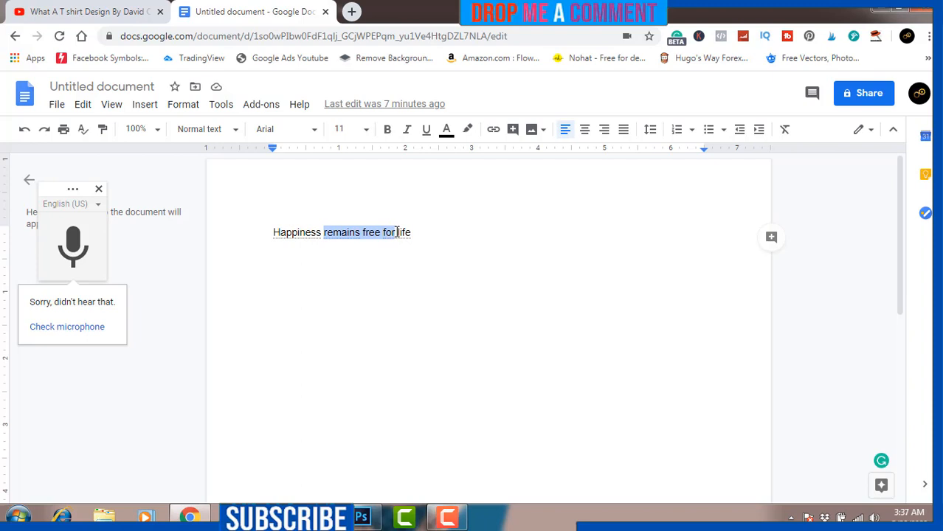
{"action": "right_click", "coordinate": [386, 234]}
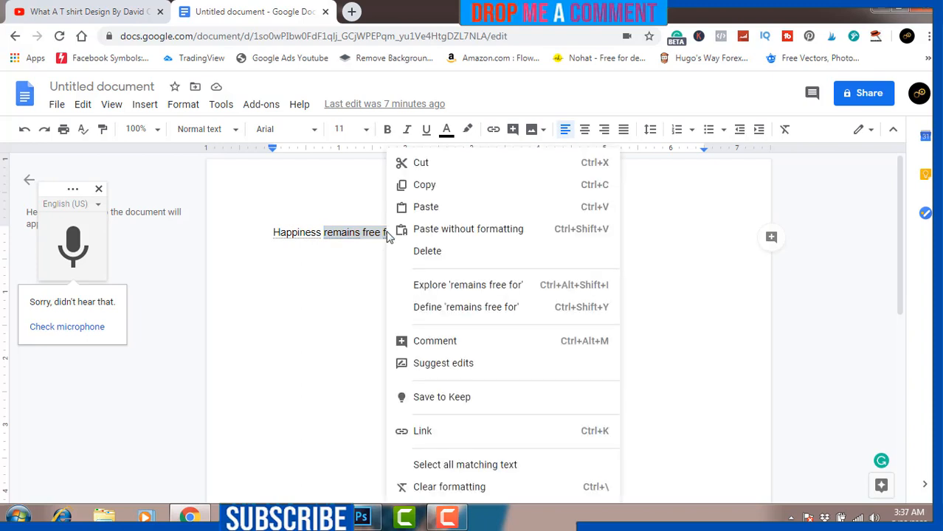
{"action": "left_click", "coordinate": [431, 190]}
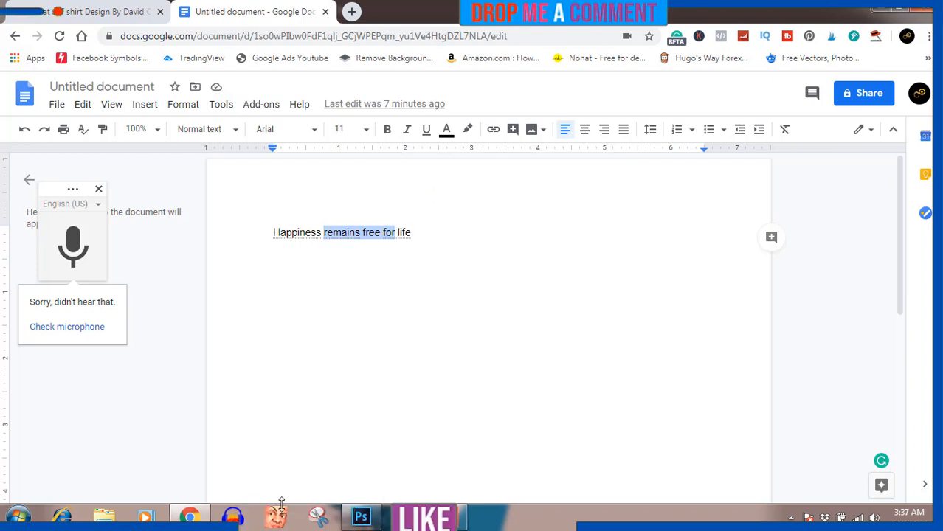
{"action": "left_click", "coordinate": [360, 516]}
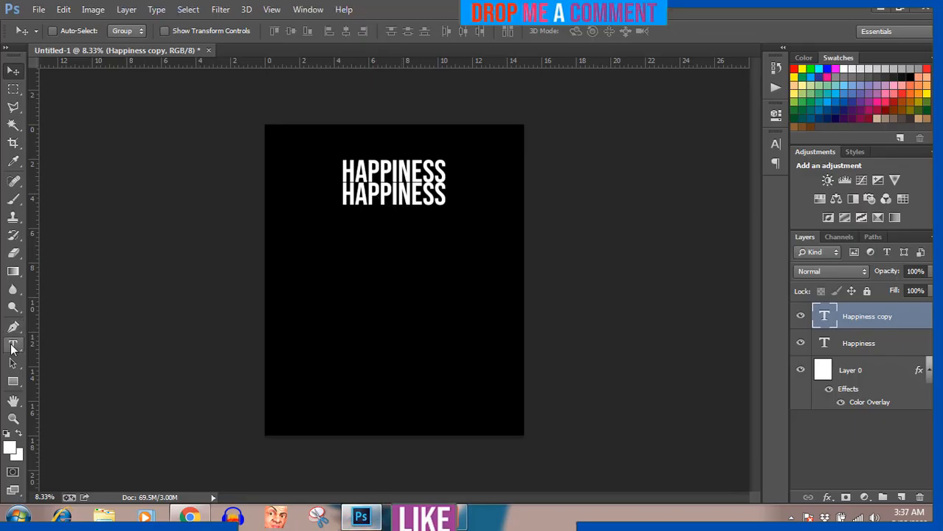
Step: Replace the second HAPPINESS line's text with the pasted 'remains free for'
{"action": "left_click", "coordinate": [12, 345]}
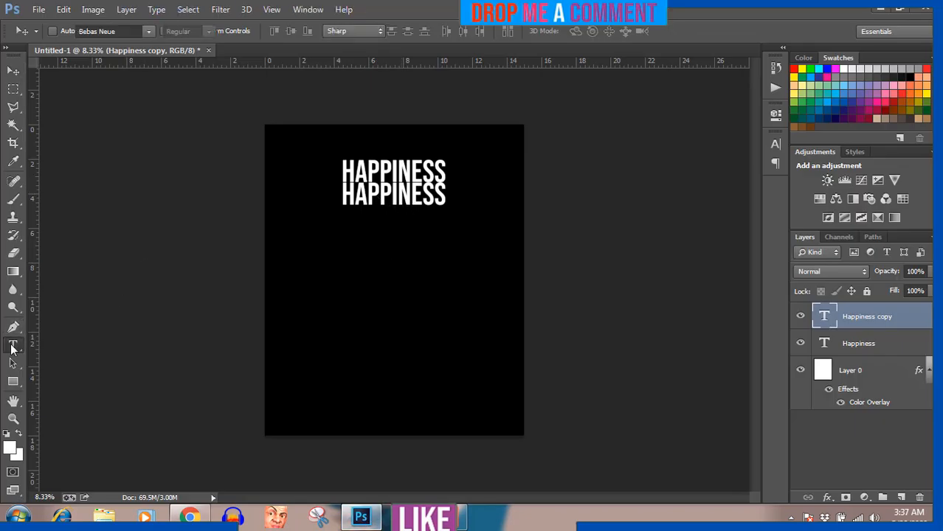
{"action": "left_click", "coordinate": [401, 193]}
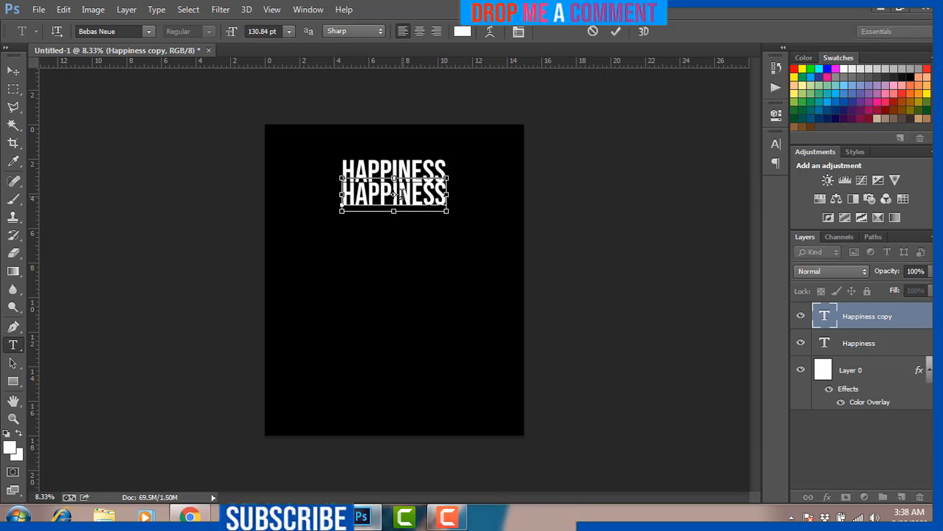
{"action": "key", "text": "ctrl+a"}
{"action": "key", "text": "ctrl+v"}
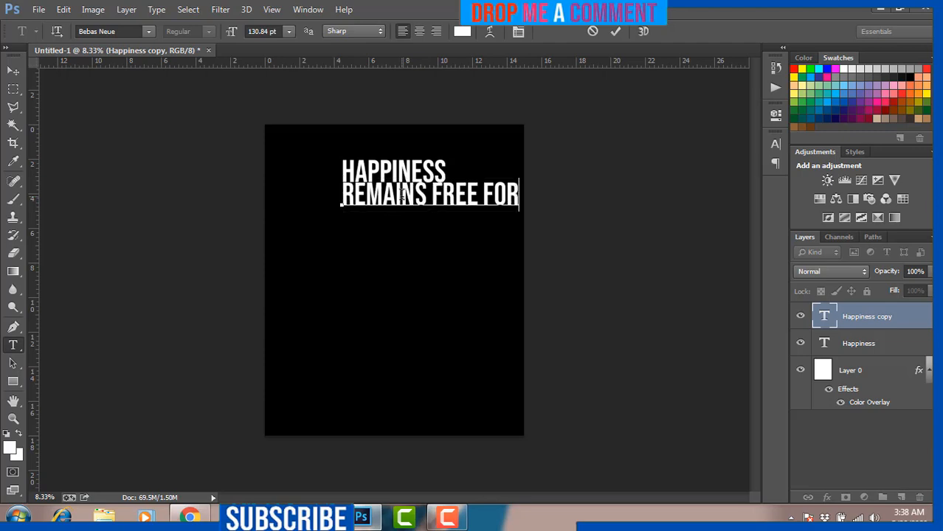
Step: Centre the REMAINS FREE FOR line beneath the HAPPINESS headline
{"action": "left_click", "coordinate": [13, 71]}
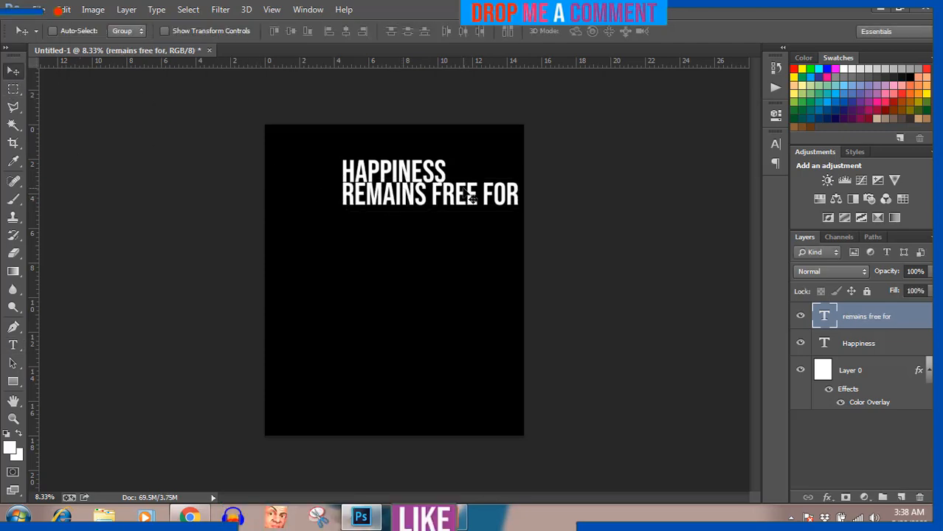
{"action": "left_click_drag", "start_coordinate": [471, 198], "coordinate": [432, 194]}
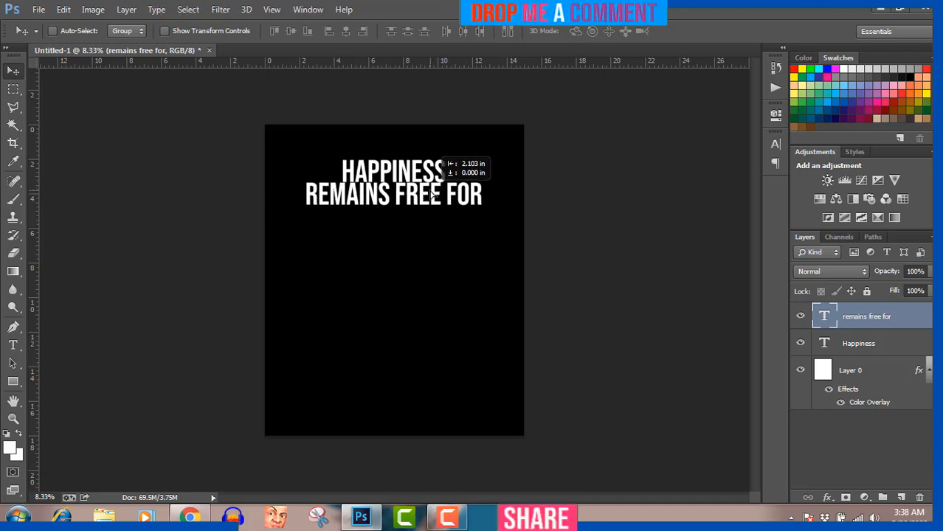
{"action": "left_click_drag", "start_coordinate": [433, 194], "coordinate": [431, 192]}
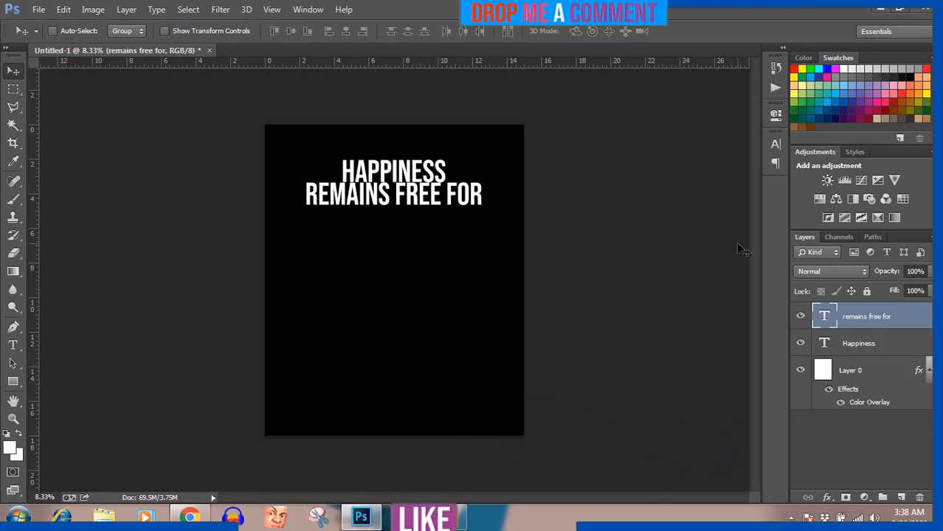
Step: Group the Happiness and remains free for text layers into Group 1
{"action": "left_click", "coordinate": [870, 350]}
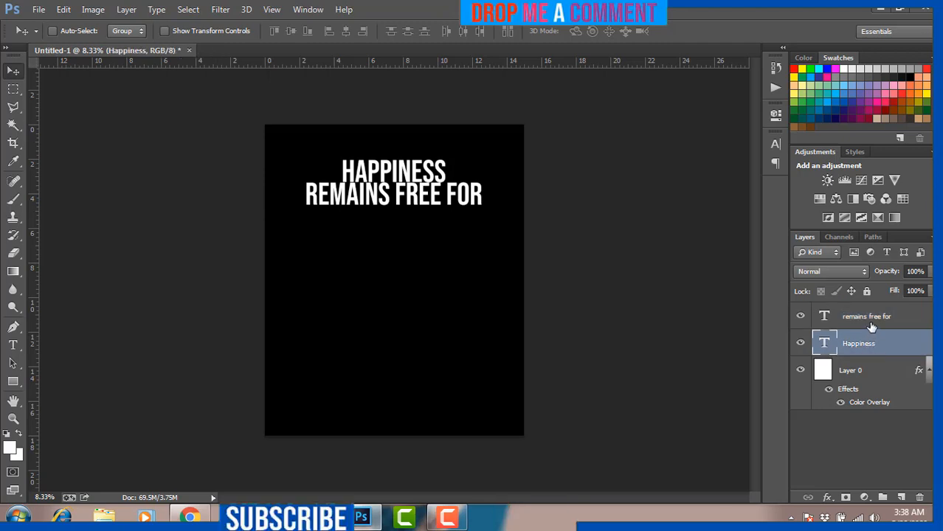
{"action": "left_click", "coordinate": [871, 321], "text": "ctrl"}
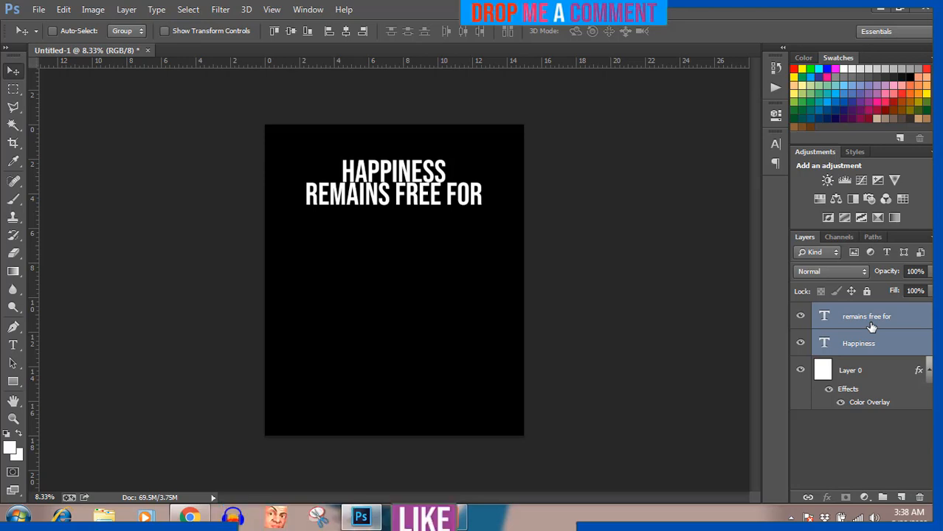
{"action": "key", "text": "ctrl+g"}
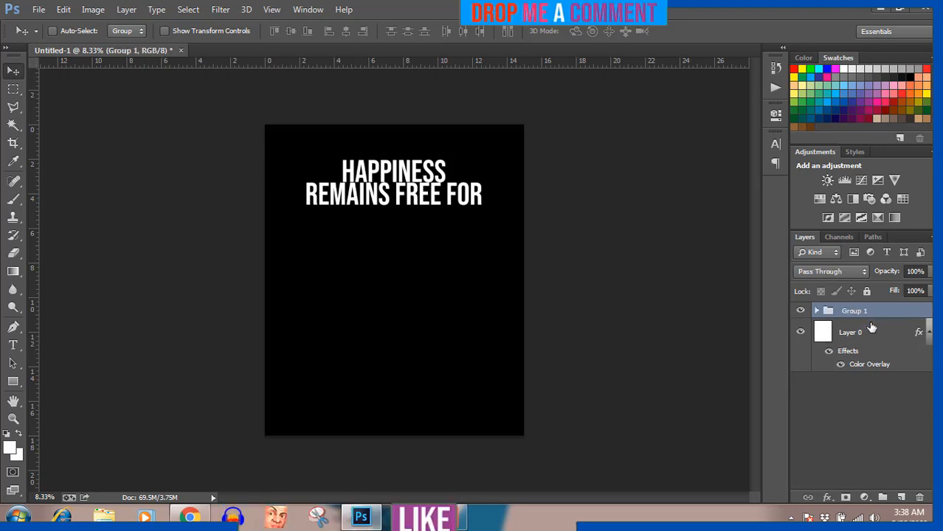
{"action": "left_click", "coordinate": [800, 312]}
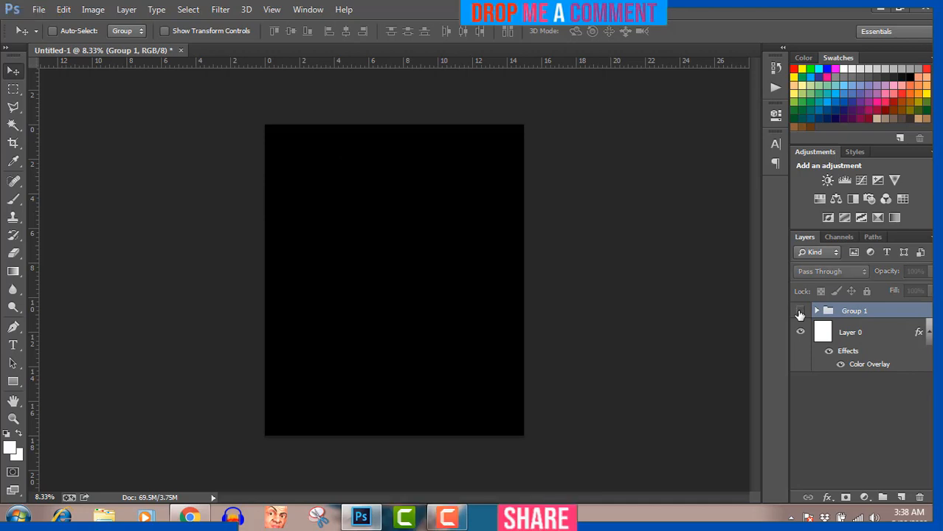
{"action": "left_click", "coordinate": [799, 313]}
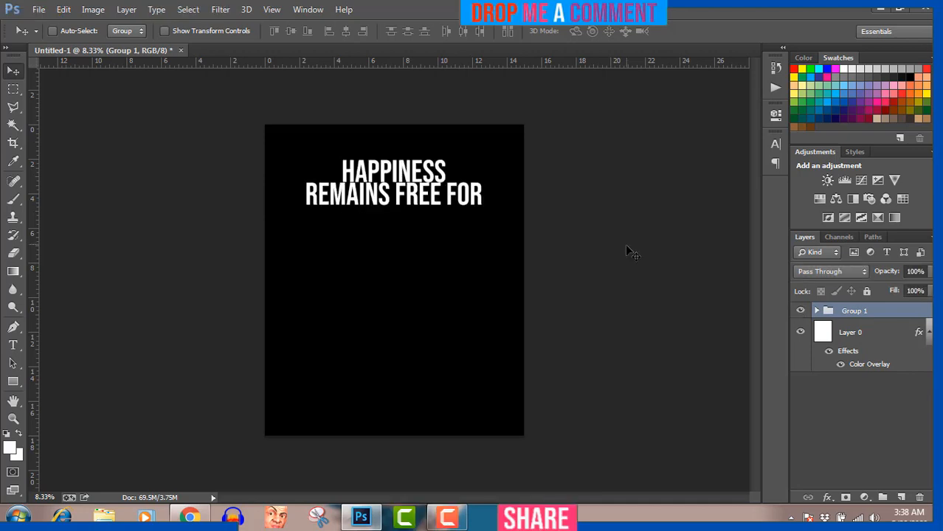
Step: Scale the grouped headline to about 123% and move it slightly lower
{"action": "key", "text": "ctrl+t"}
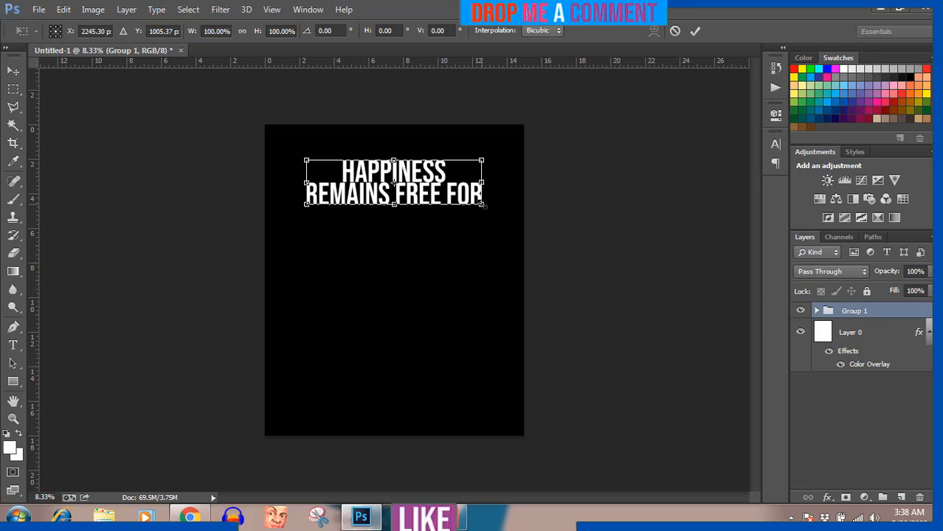
{"action": "left_click_drag", "start_coordinate": [483, 206], "coordinate": [499, 224]}
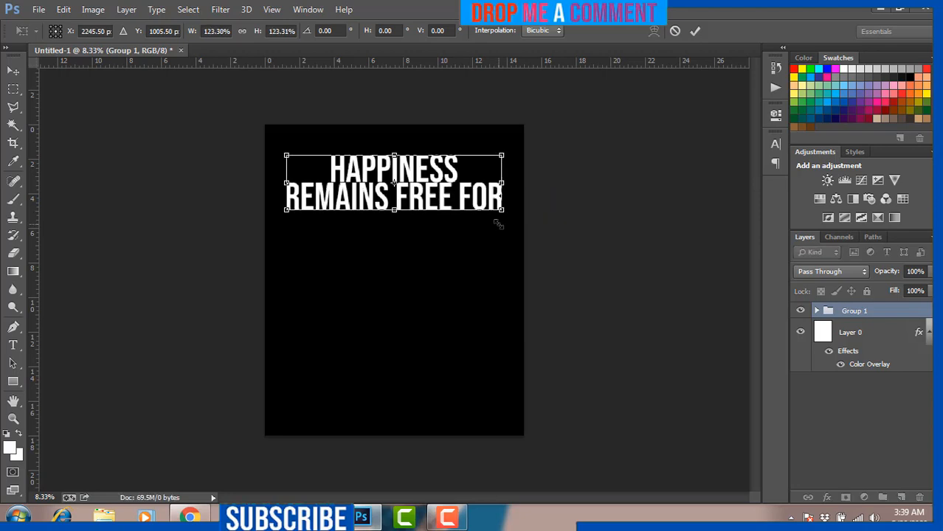
{"action": "key", "text": "Return"}
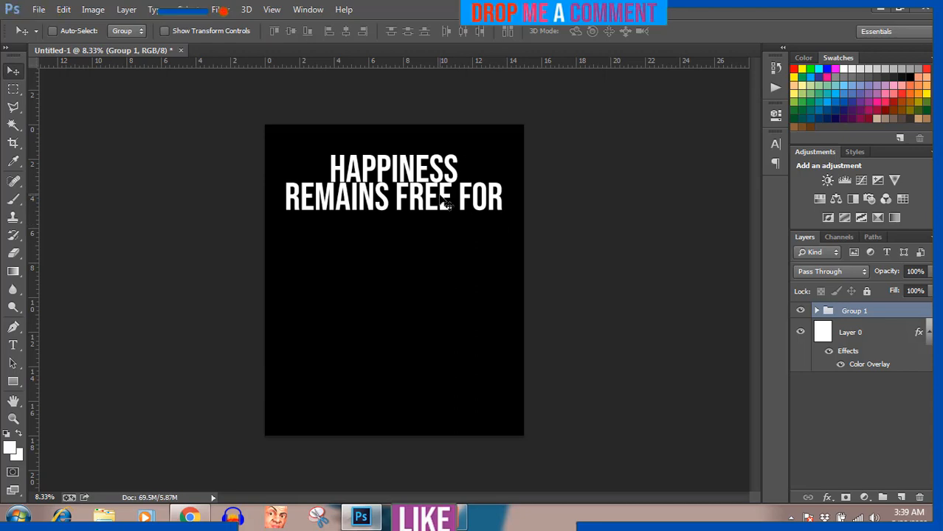
{"action": "left_click_drag", "start_coordinate": [439, 204], "coordinate": [441, 214]}
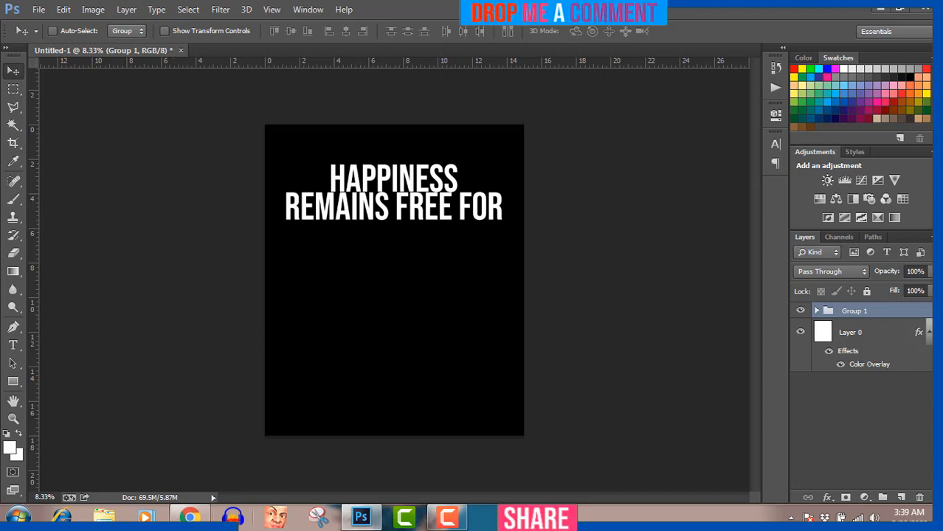
Step: Copy the word 'life' from the Google Docs sentence and return to Photoshop
{"action": "left_click", "coordinate": [190, 516]}
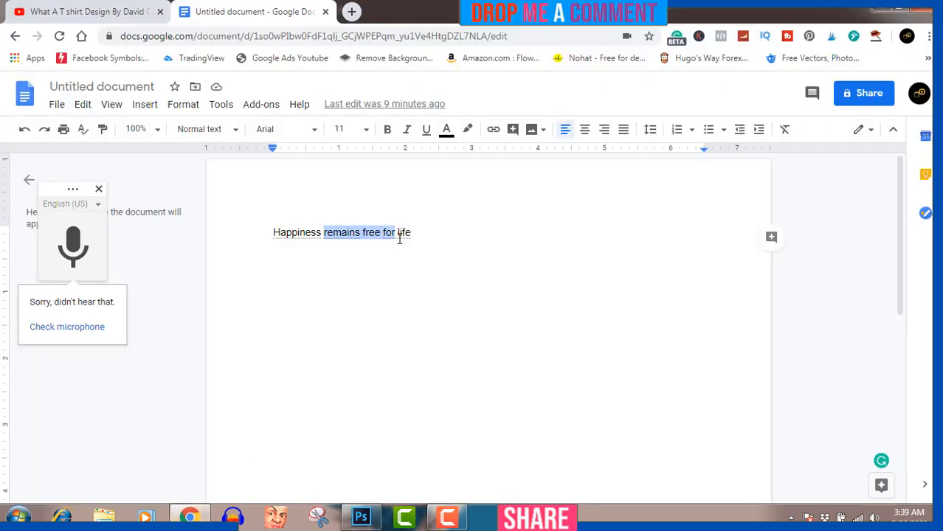
{"action": "left_click_drag", "start_coordinate": [397, 232], "coordinate": [413, 232]}
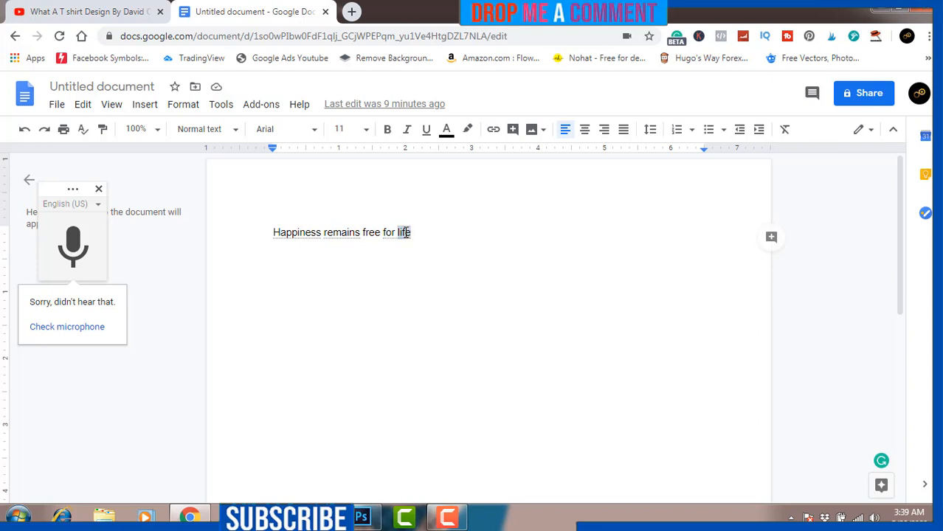
{"action": "right_click", "coordinate": [405, 233]}
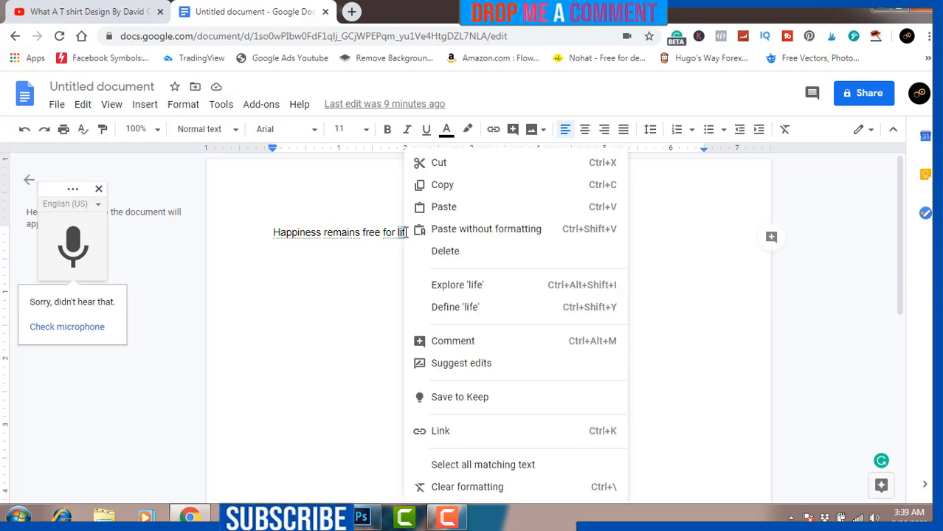
{"action": "left_click", "coordinate": [439, 190]}
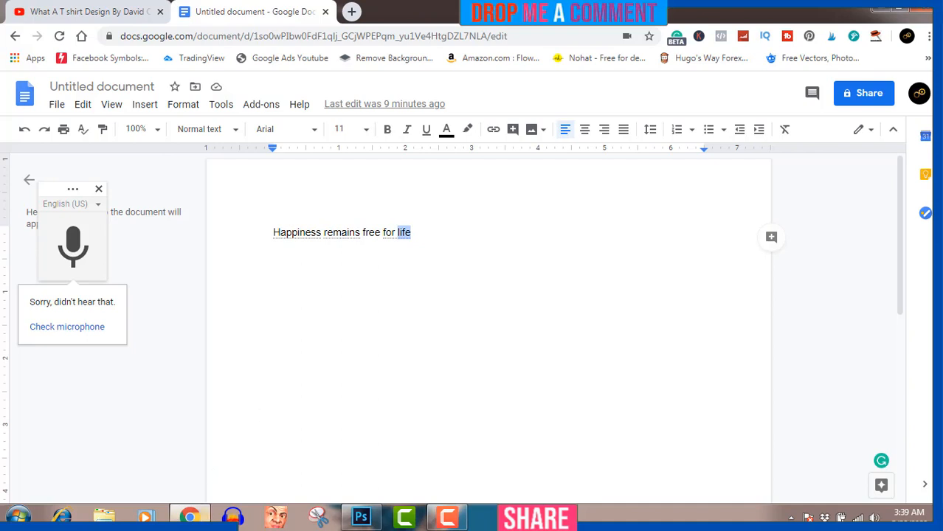
{"action": "mouse_move", "coordinate": [189, 516]}
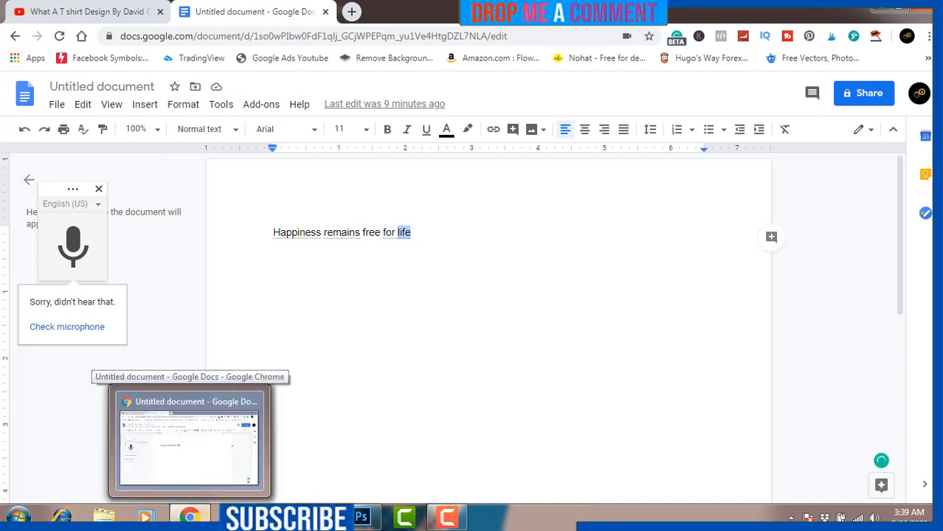
{"action": "left_click", "coordinate": [361, 518]}
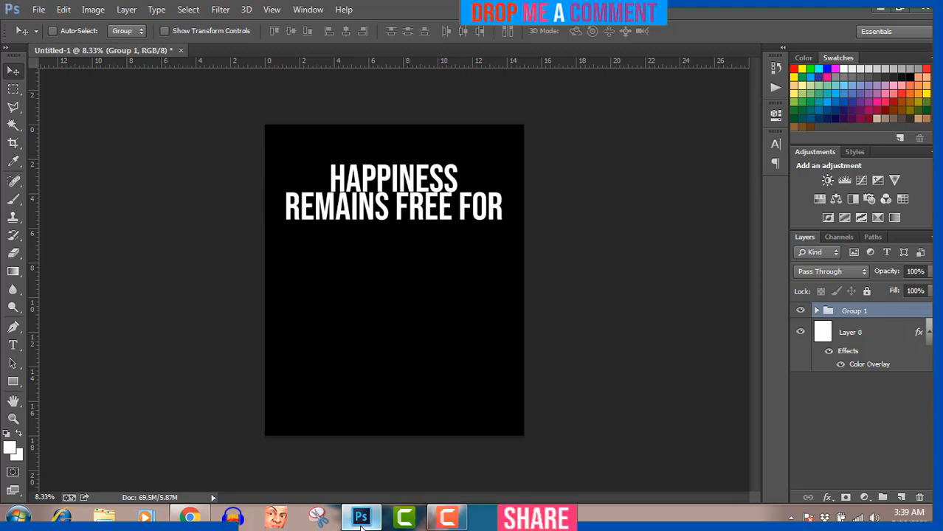
Step: Type 'LIFE' below the heading and set it to 72 pt
{"action": "left_click", "coordinate": [12, 346]}
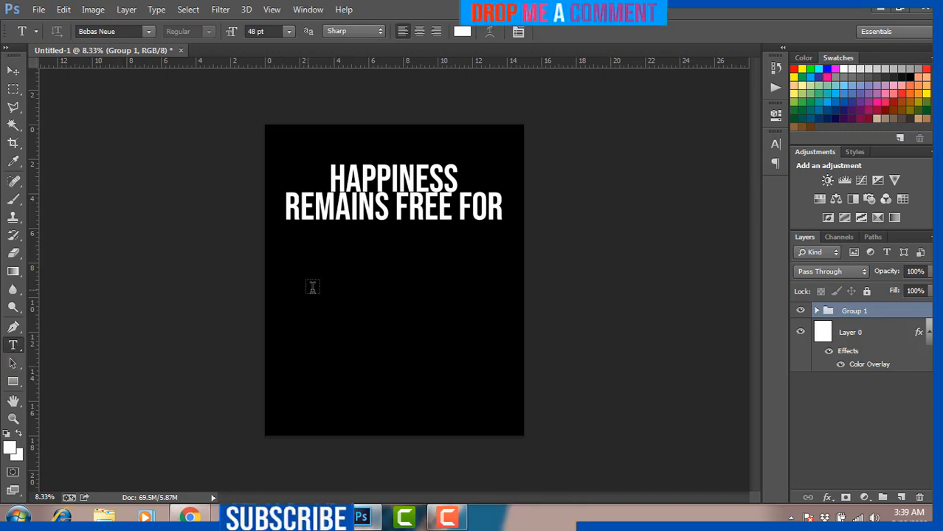
{"action": "left_click", "coordinate": [358, 264]}
{"action": "type", "text": "LIFE"}
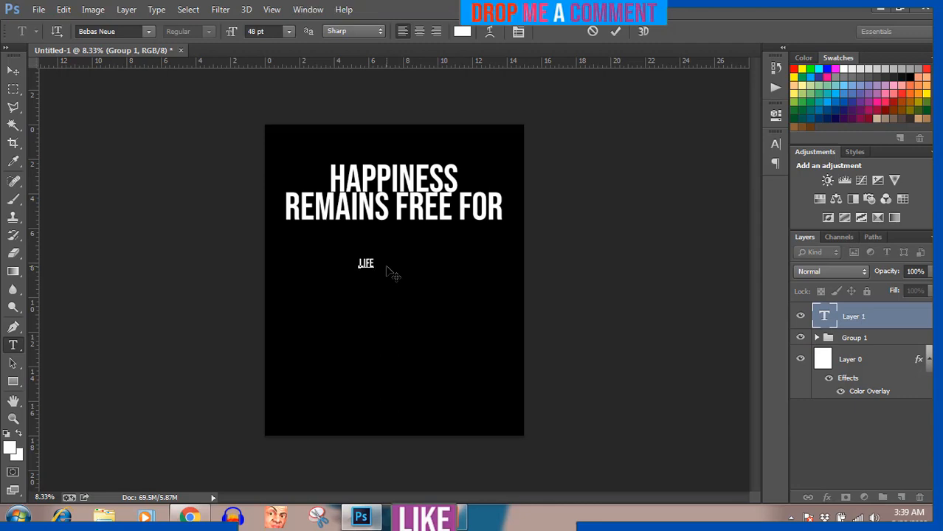
{"action": "key", "text": "ctrl+a"}
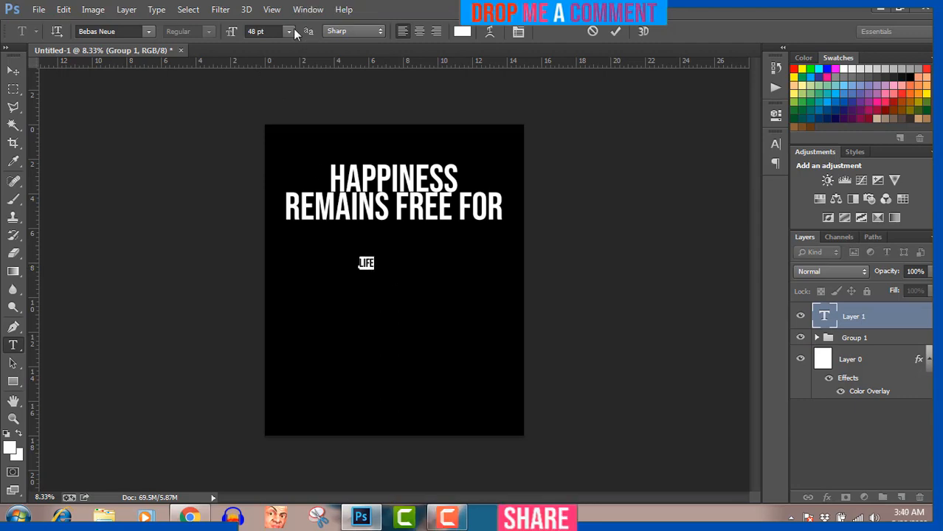
{"action": "left_click", "coordinate": [289, 31]}
{"action": "left_click", "coordinate": [286, 266]}
Step: Try the Bellandha and Blackadder ITC fonts on the word
{"action": "left_click", "coordinate": [148, 31]}
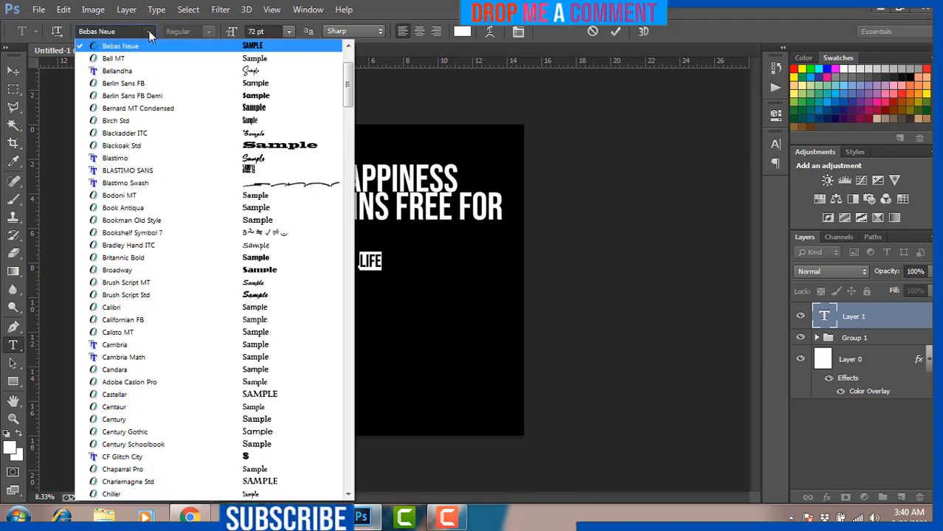
{"action": "left_click", "coordinate": [162, 71]}
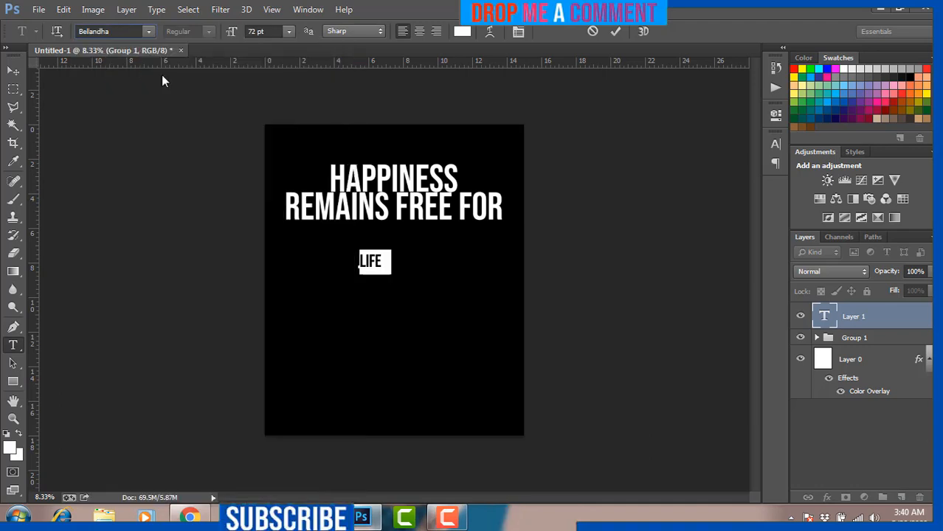
{"action": "left_click", "coordinate": [149, 32]}
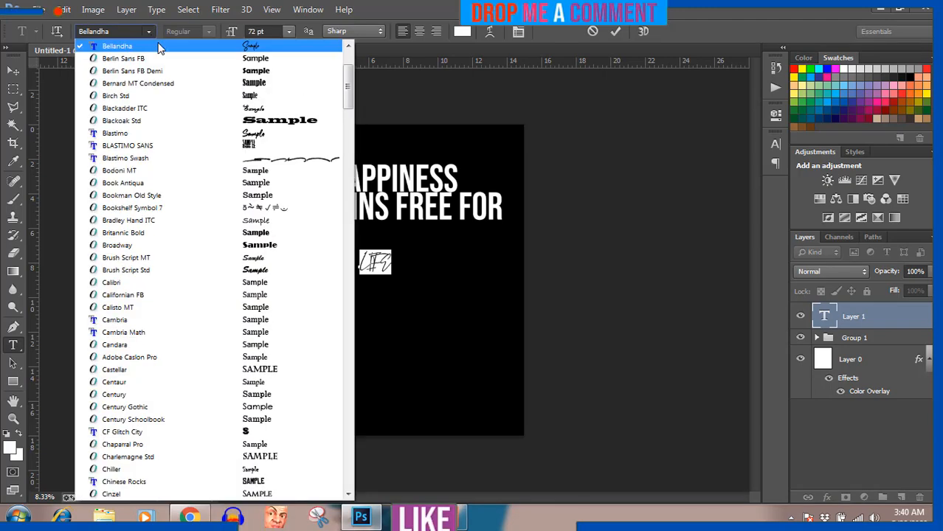
{"action": "left_click", "coordinate": [172, 108]}
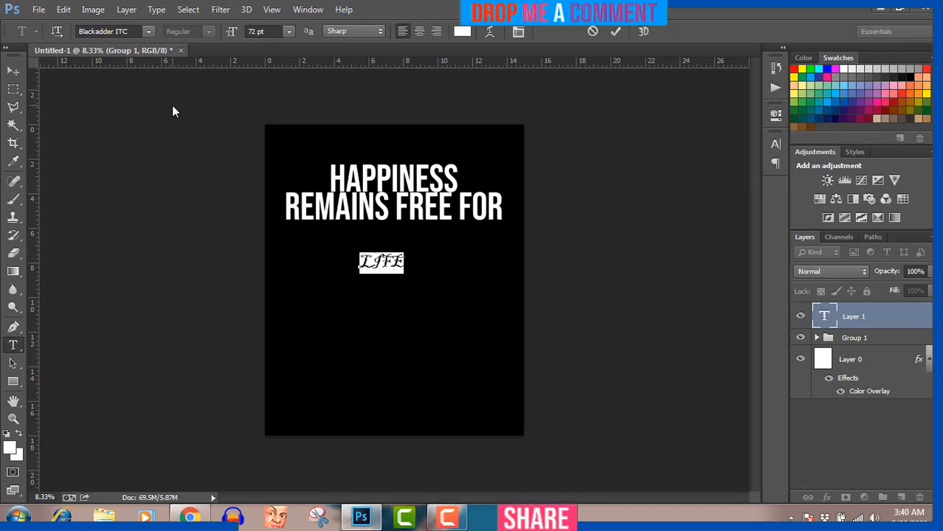
Step: Turn off All Caps so it reads 'life', switch to Blastimo, and commit the text
{"action": "left_click", "coordinate": [774, 146]}
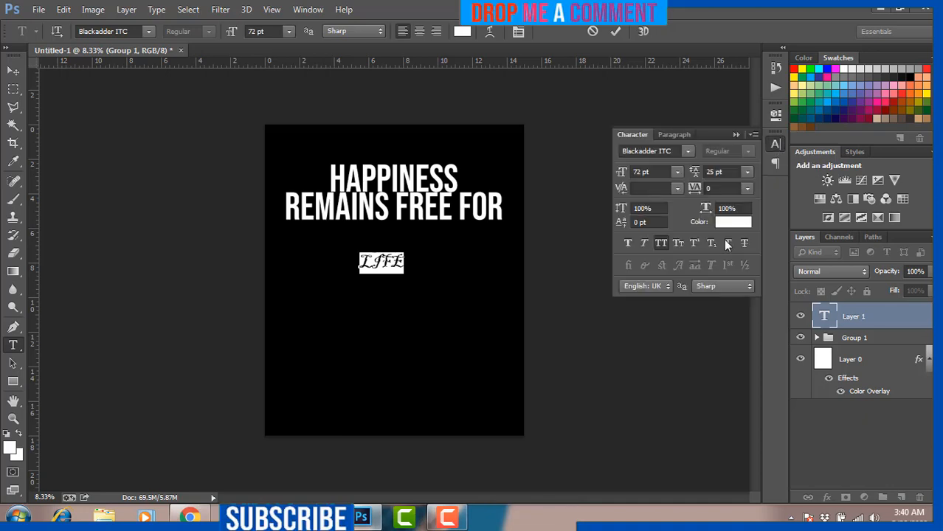
{"action": "left_click", "coordinate": [661, 242]}
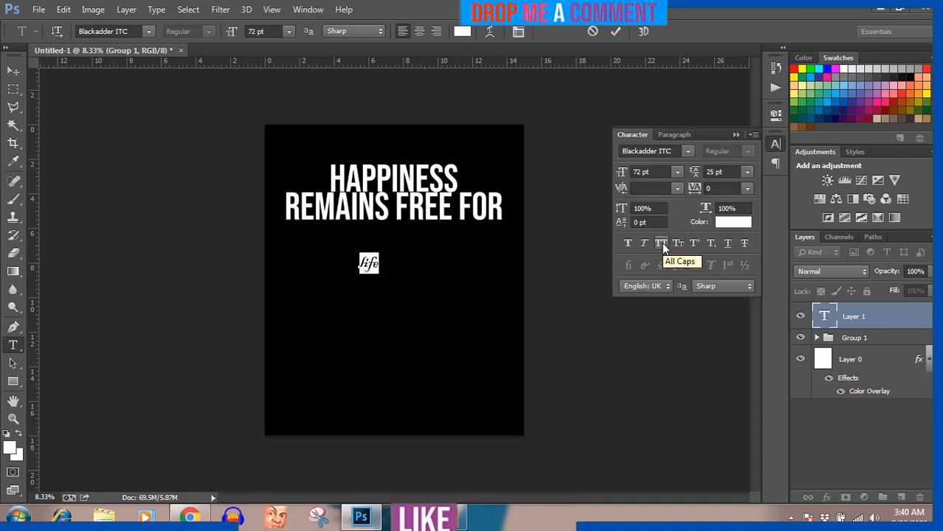
{"action": "left_click", "coordinate": [736, 134]}
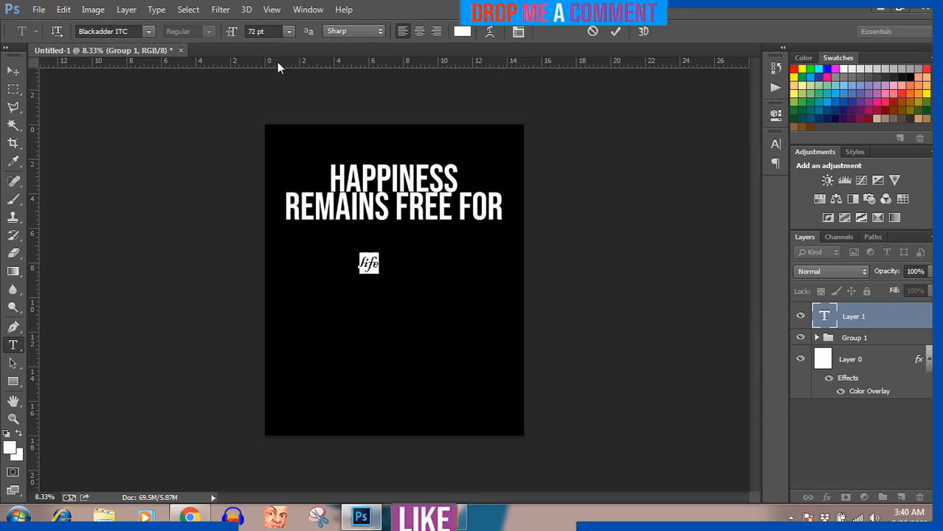
{"action": "left_click", "coordinate": [148, 33]}
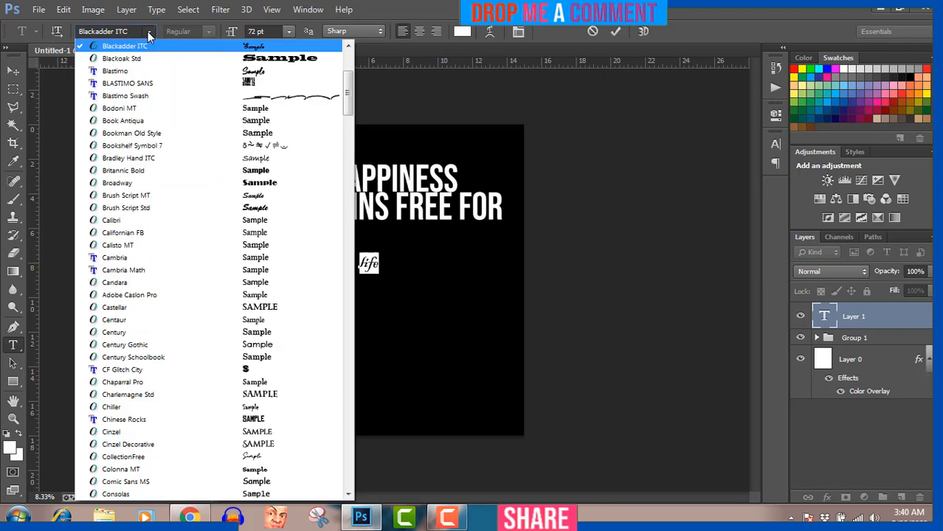
{"action": "left_click", "coordinate": [162, 72]}
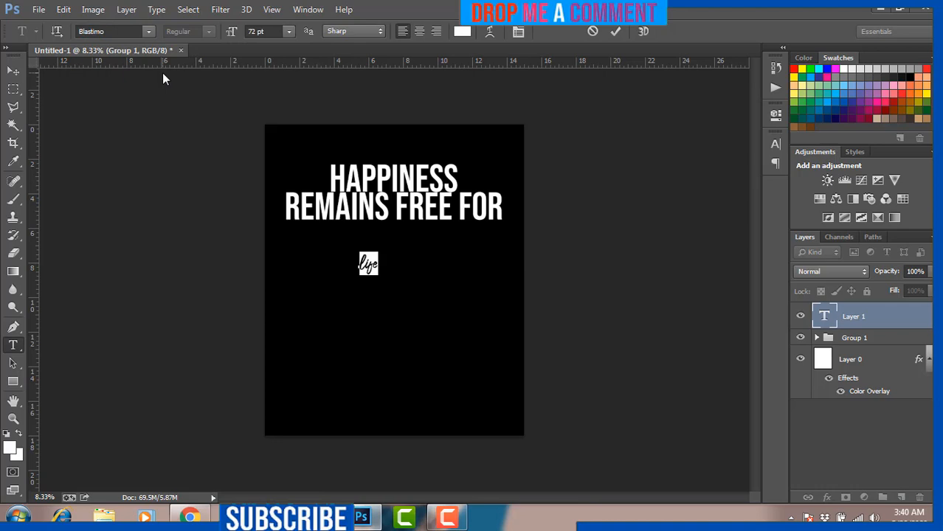
{"action": "left_click", "coordinate": [13, 71]}
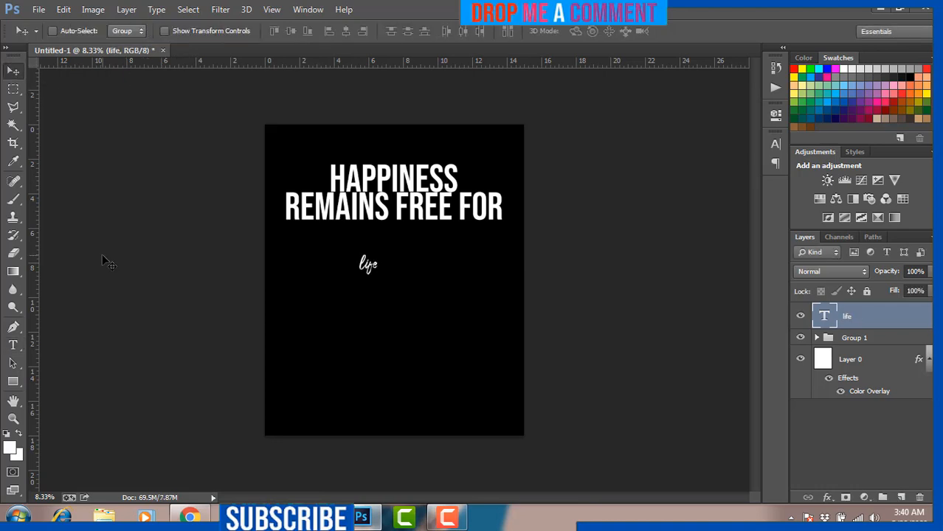
Step: Scale 'life' proportionally to about 801% and nudge it into place beneath the headline
{"action": "key", "text": "ctrl+t"}
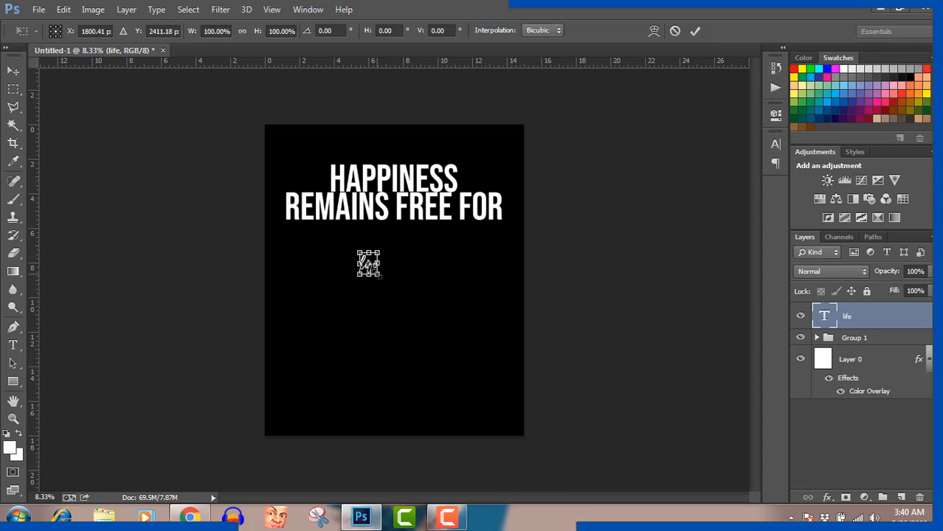
{"action": "left_click_drag", "start_coordinate": [379, 274], "coordinate": [454, 305]}
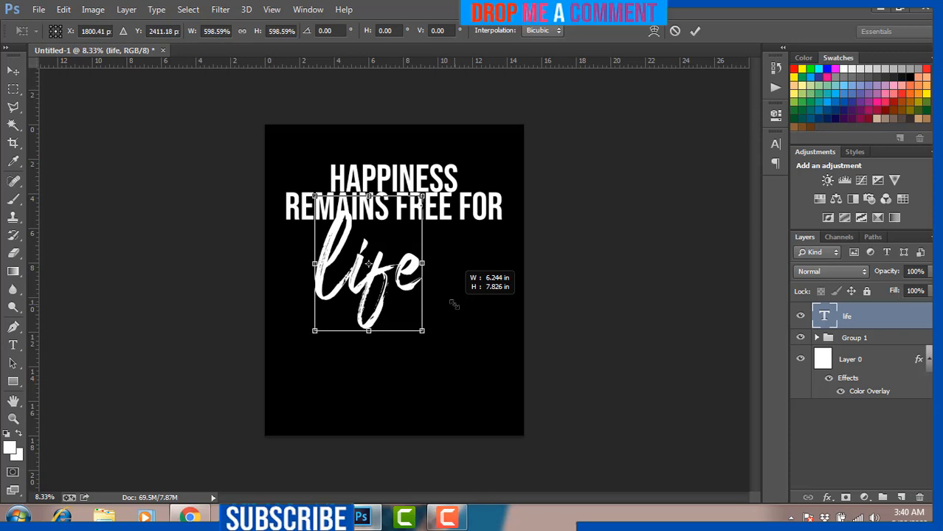
{"action": "left_click_drag", "start_coordinate": [454, 304], "coordinate": [456, 304]}
{"action": "key", "text": "ctrl+z"}
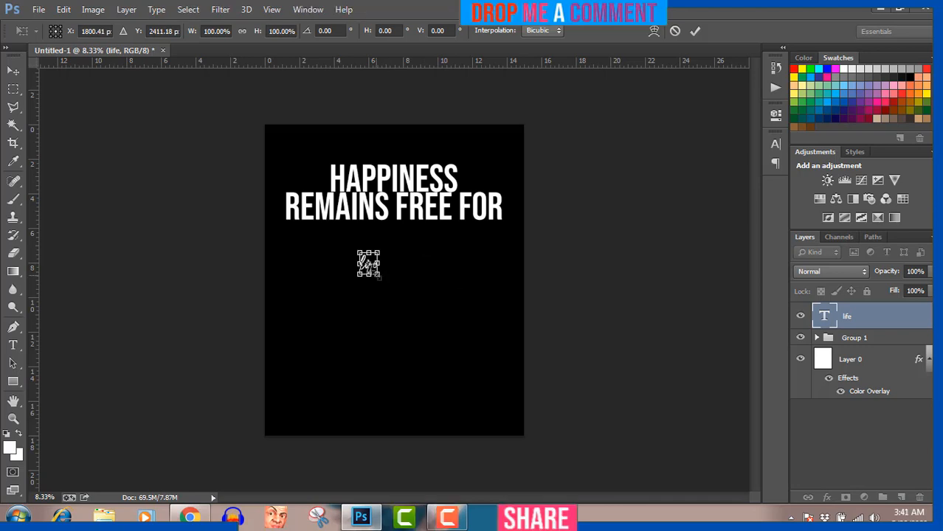
{"action": "left_click_drag", "start_coordinate": [379, 273], "coordinate": [476, 325]}
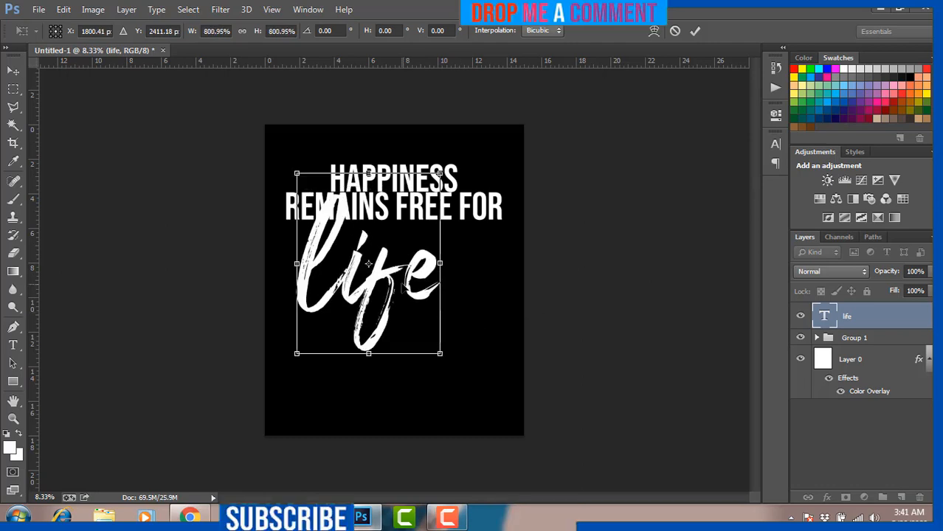
{"action": "left_click_drag", "start_coordinate": [409, 289], "coordinate": [436, 298]}
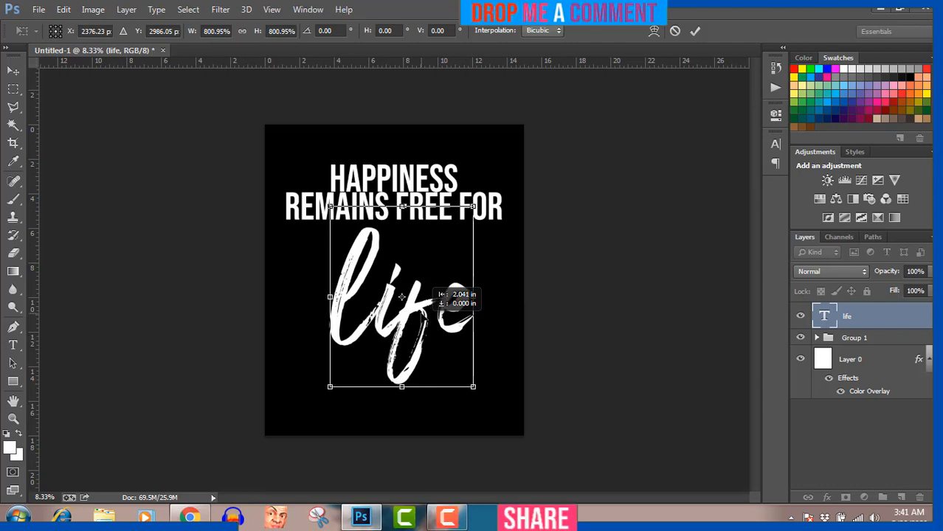
{"action": "left_click_drag", "start_coordinate": [435, 298], "coordinate": [435, 299]}
{"action": "key", "text": "Left"}
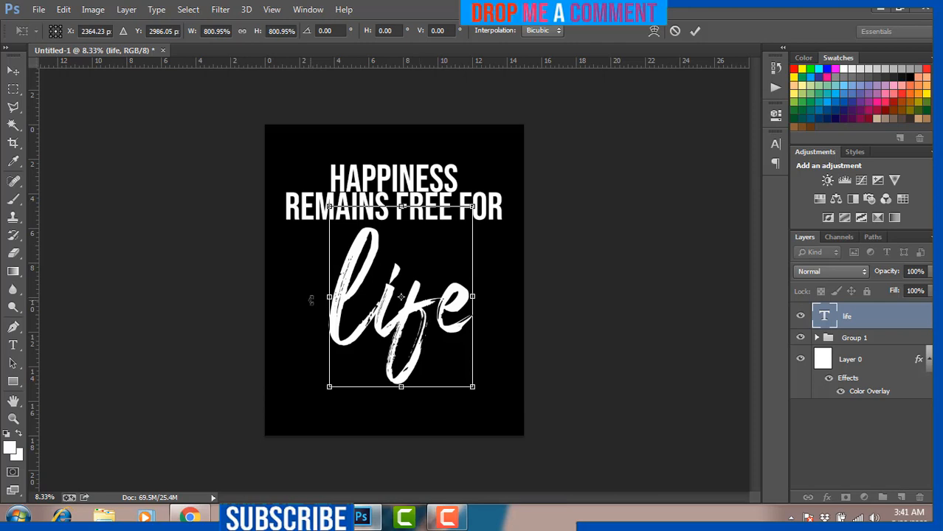
{"action": "key", "text": "Return"}
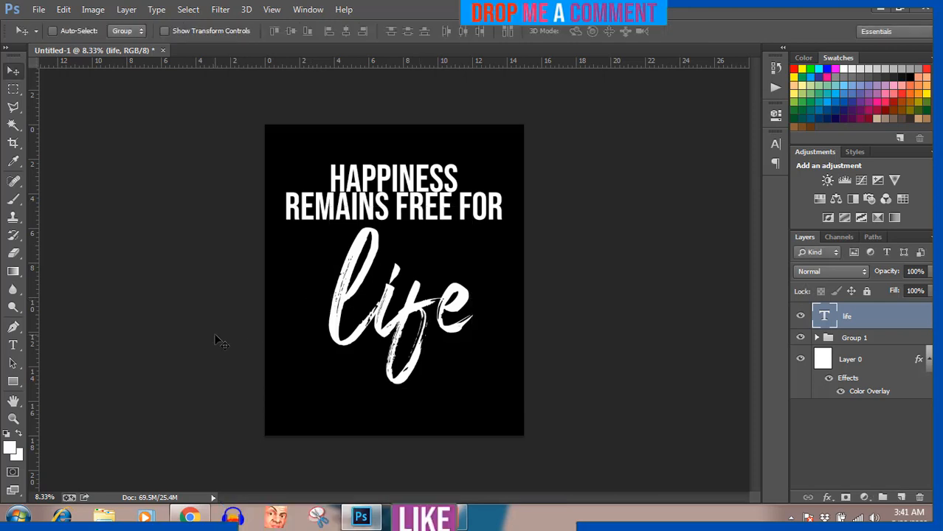
Step: Select the 'life' text and try the Bradley Hand ITC and CollectionFree fonts
{"action": "left_click", "coordinate": [13, 345]}
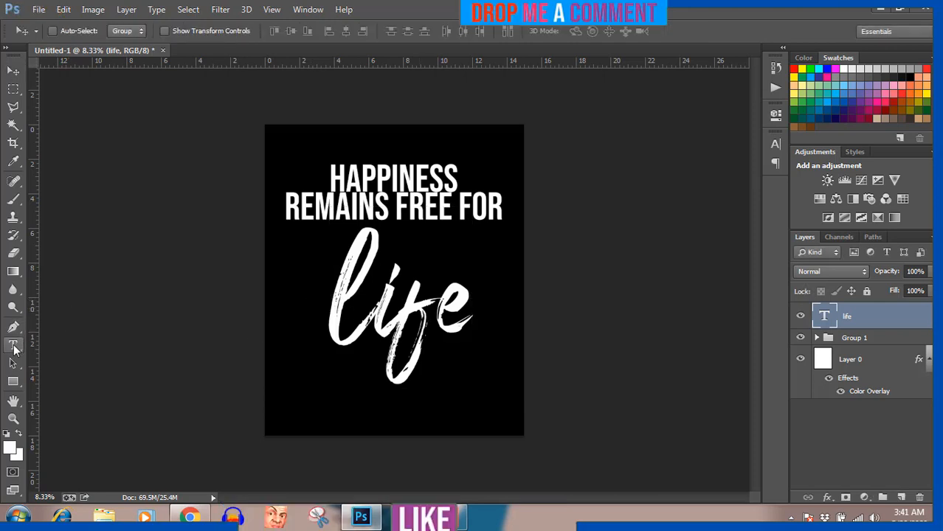
{"action": "left_click", "coordinate": [379, 302]}
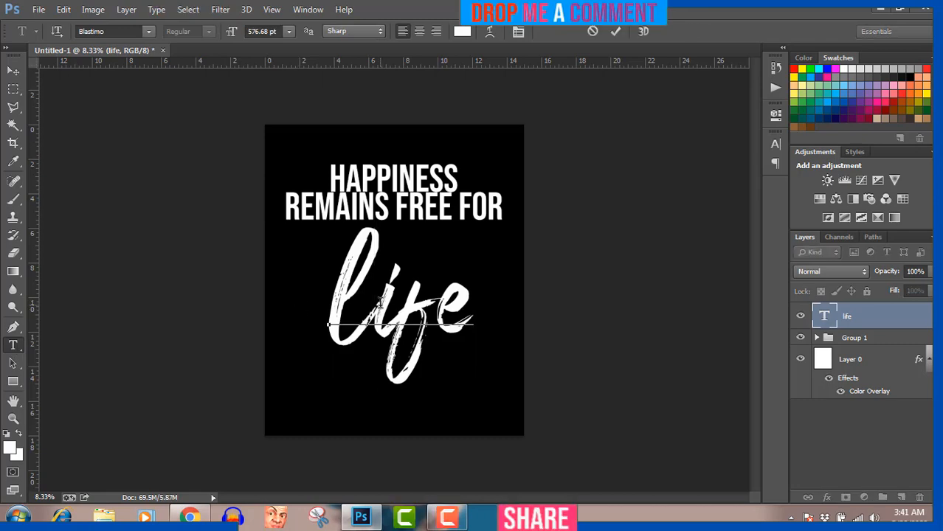
{"action": "key", "text": "ctrl+a"}
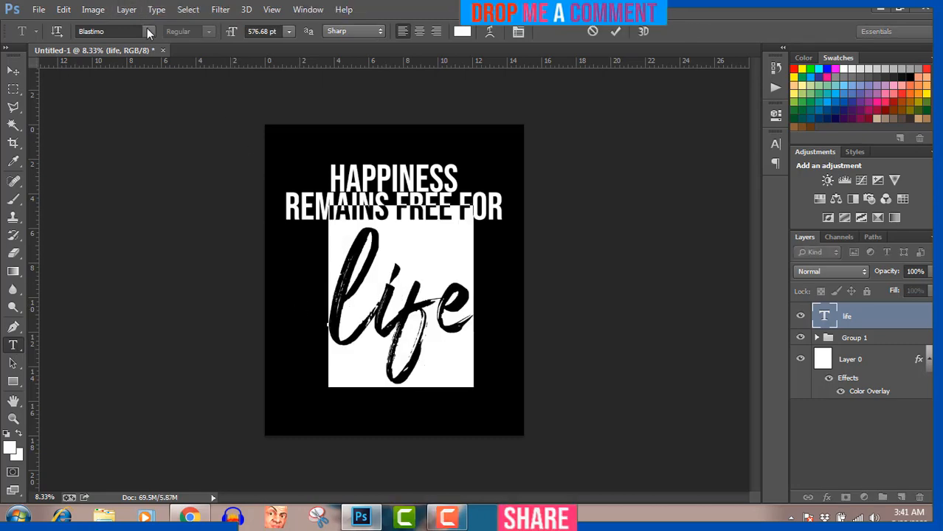
{"action": "left_click", "coordinate": [147, 31]}
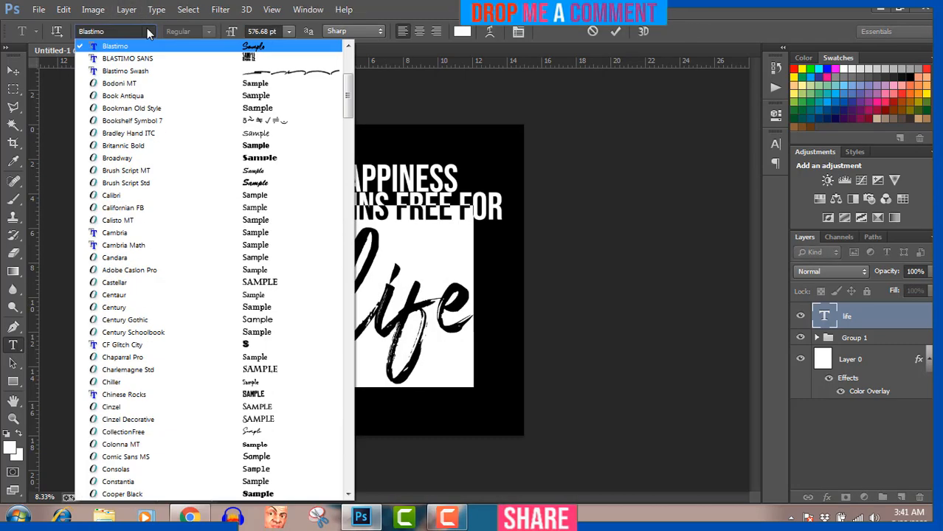
{"action": "left_click", "coordinate": [253, 138]}
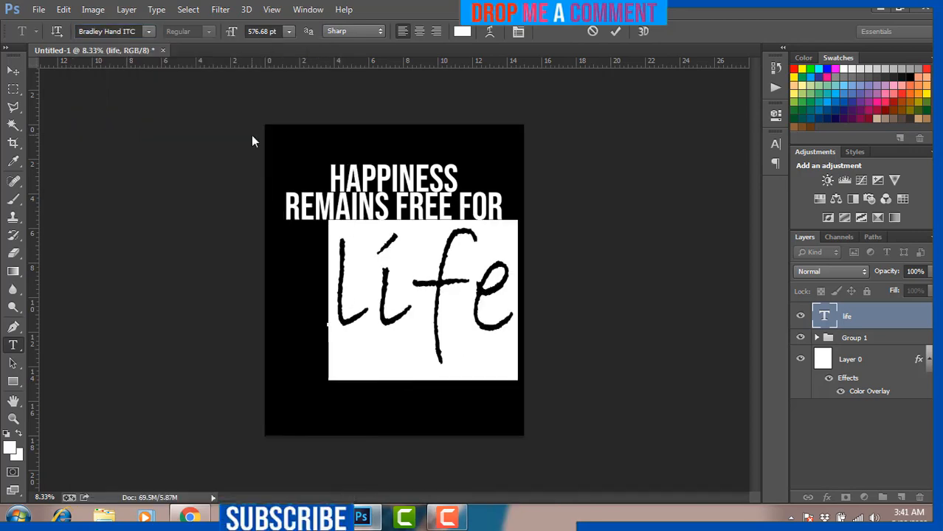
{"action": "left_click", "coordinate": [148, 31]}
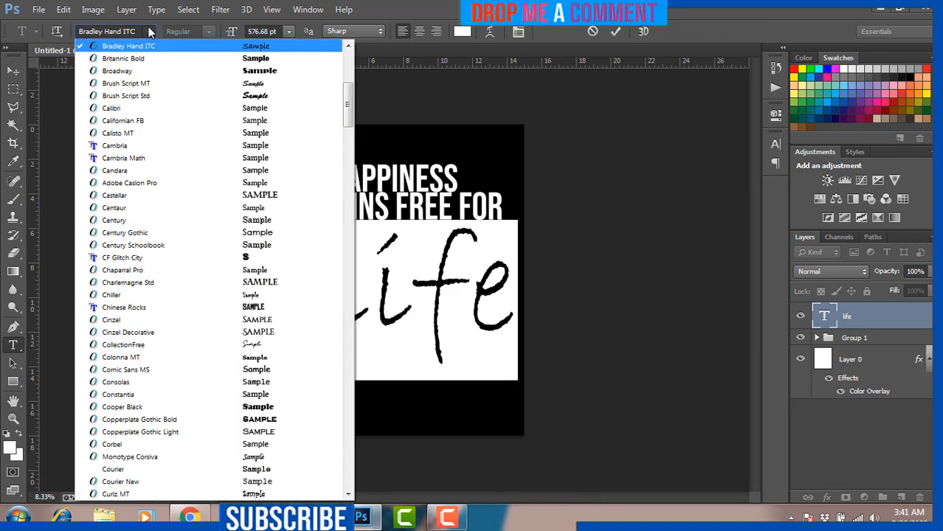
{"action": "left_click", "coordinate": [253, 345]}
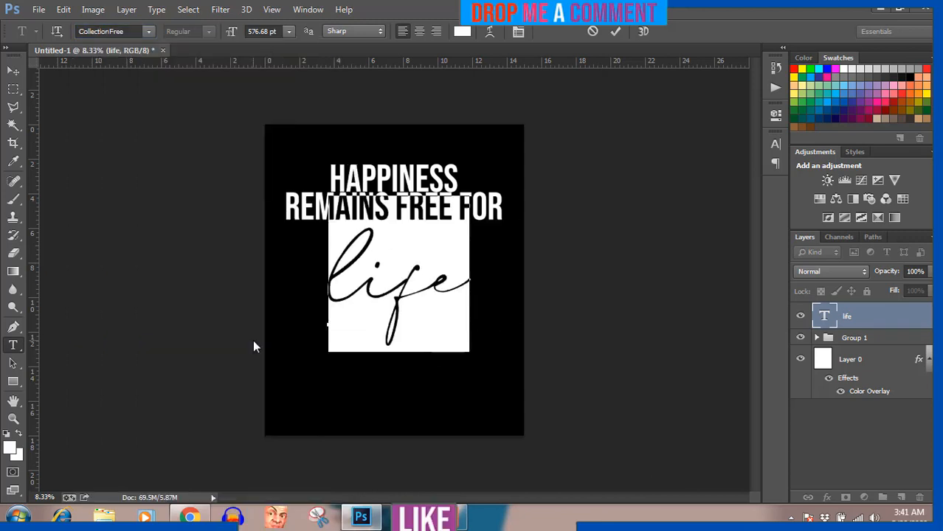
Step: Try Edwardian Script ITC, settle on Gigi, and move 'life' centred under the headline
{"action": "left_click", "coordinate": [149, 32]}
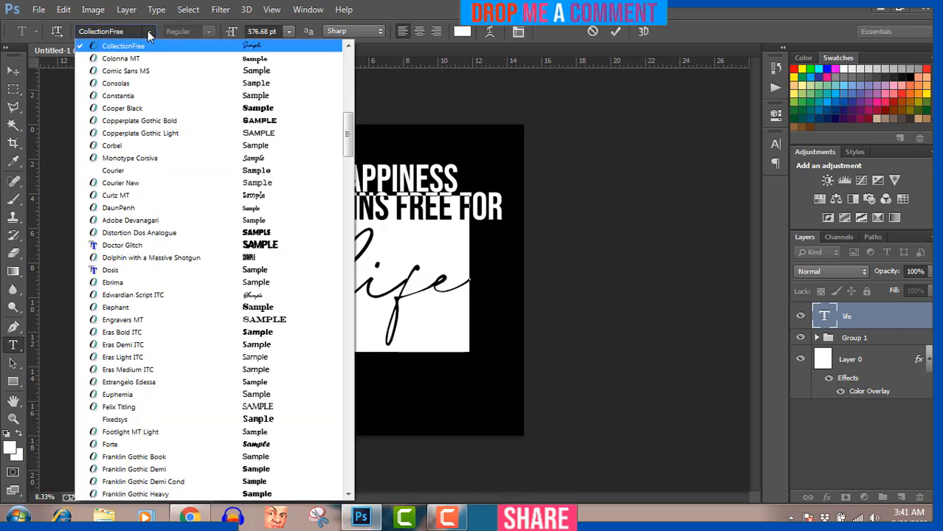
{"action": "left_click", "coordinate": [203, 296]}
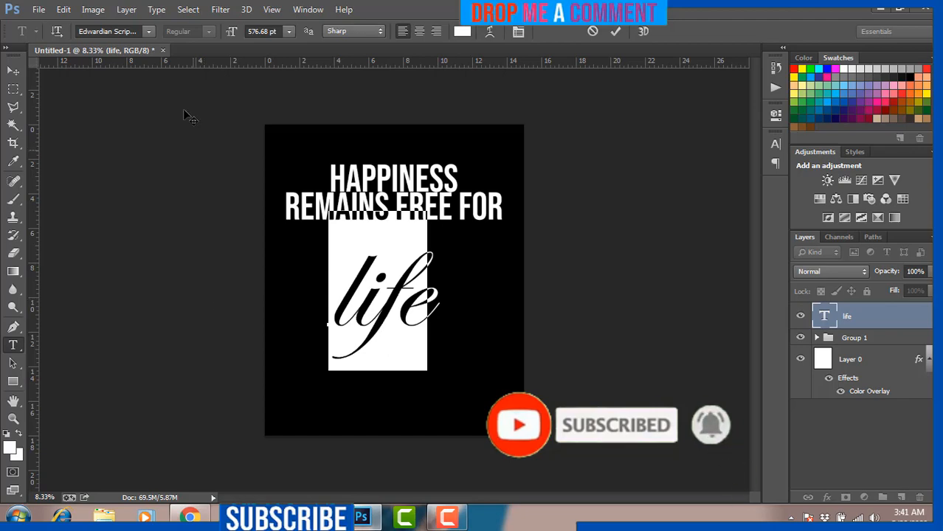
{"action": "left_click", "coordinate": [148, 32]}
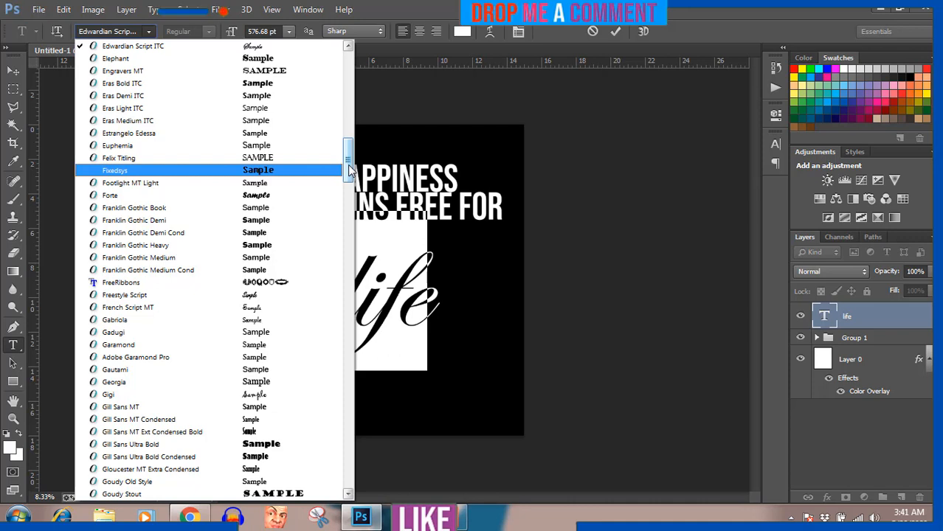
{"action": "left_click", "coordinate": [259, 394]}
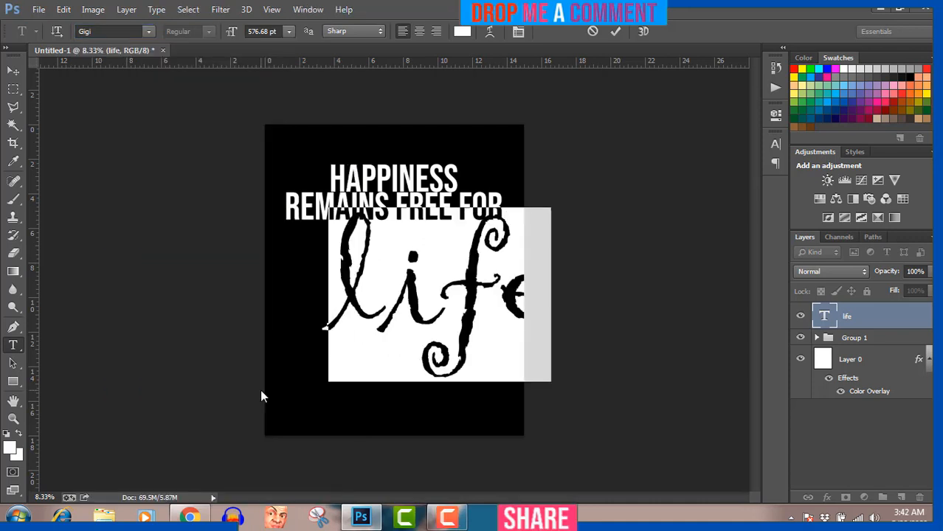
{"action": "left_click", "coordinate": [16, 72]}
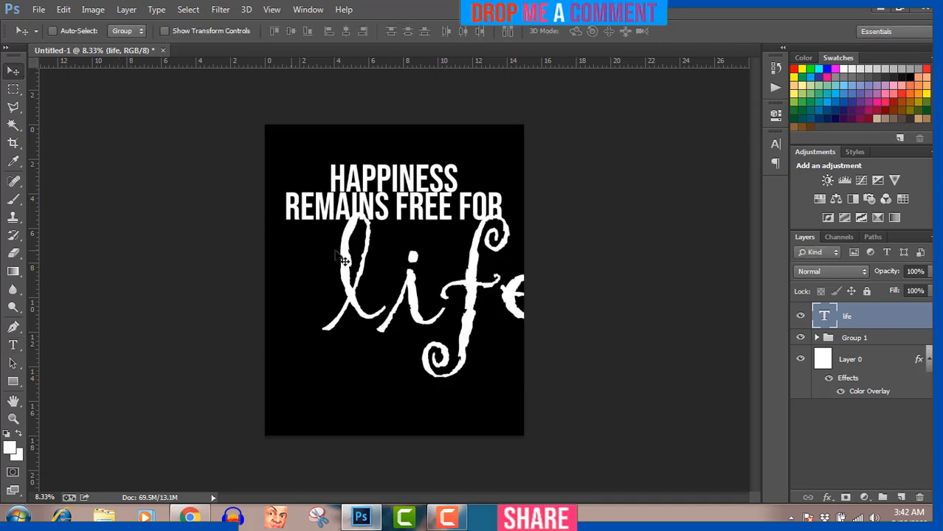
{"action": "left_click_drag", "start_coordinate": [472, 299], "coordinate": [431, 315]}
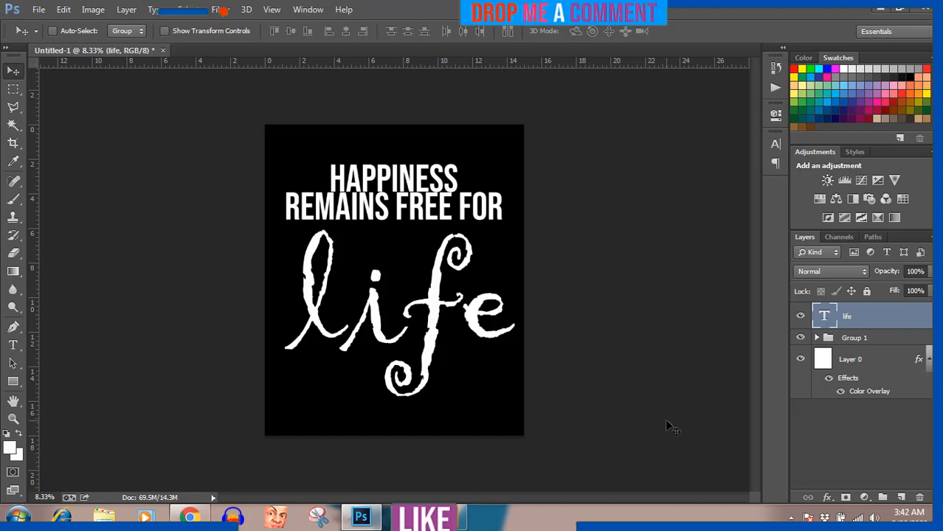
Step: Hide the black Layer 0 to show transparency and switch to the Google Docs document
{"action": "left_click", "coordinate": [800, 359]}
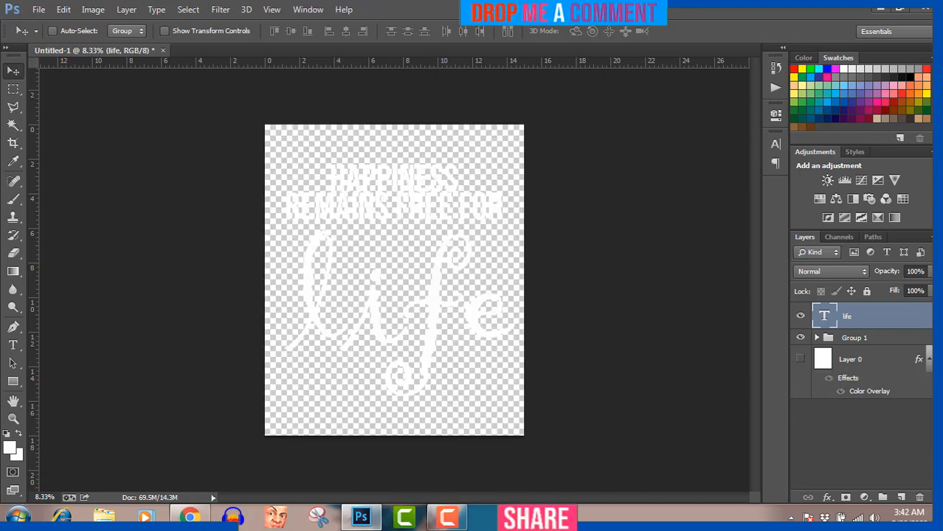
{"action": "left_click", "coordinate": [445, 518]}
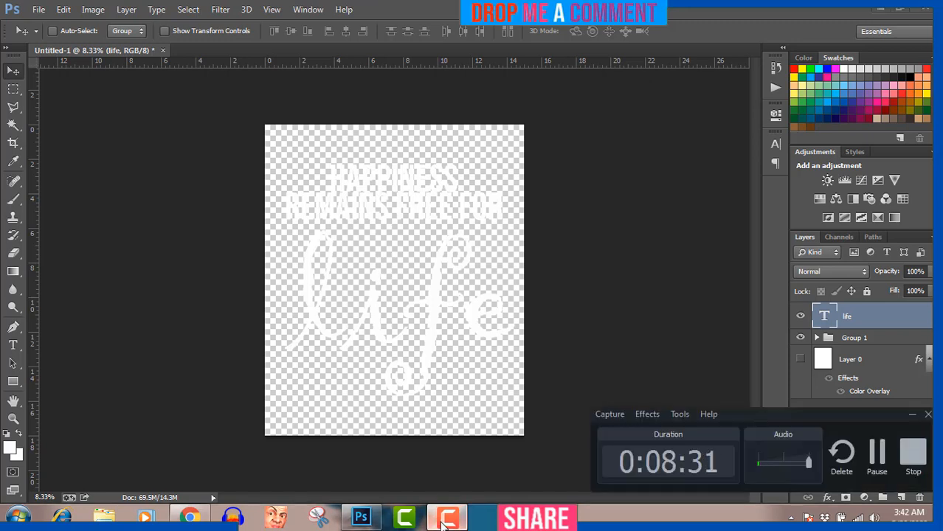
{"action": "left_click", "coordinate": [445, 522]}
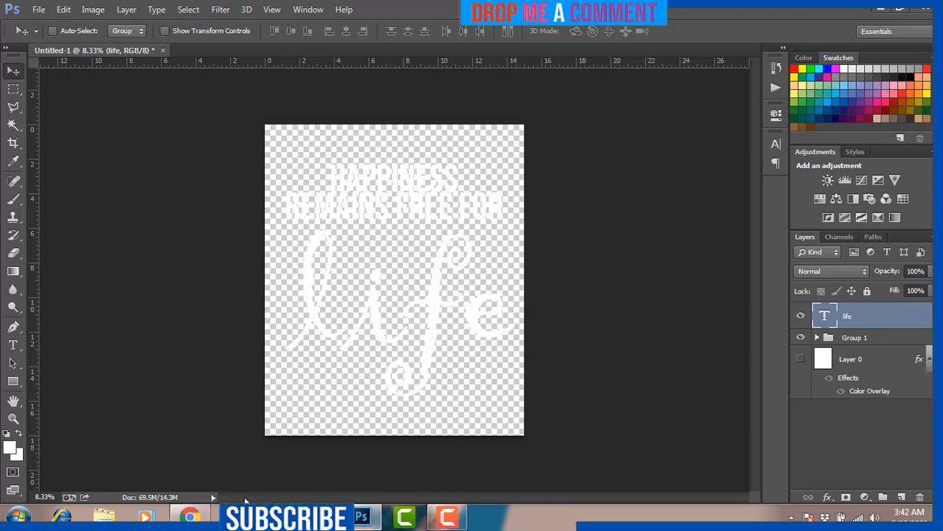
{"action": "left_click", "coordinate": [196, 516]}
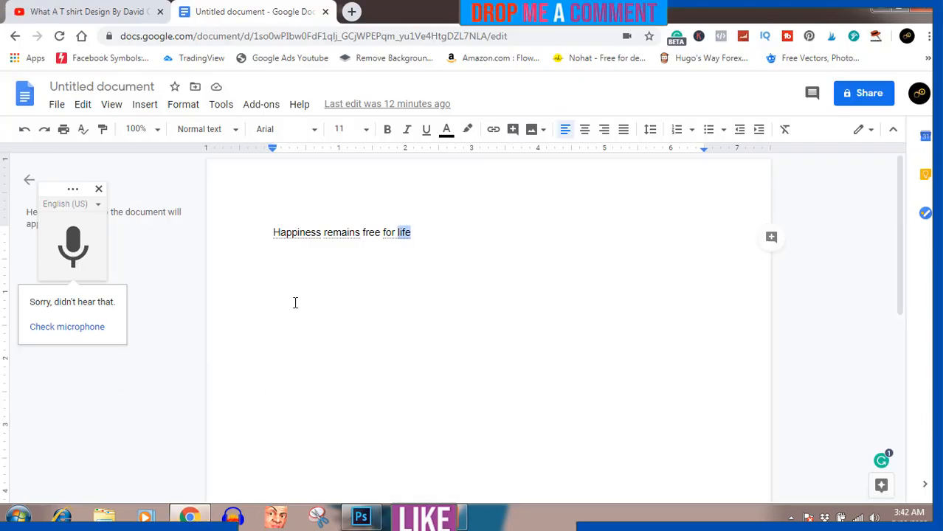
Step: Copy the line 'Happiness remains free for life' and go back to Photoshop
{"action": "key", "text": "ctrl+a"}
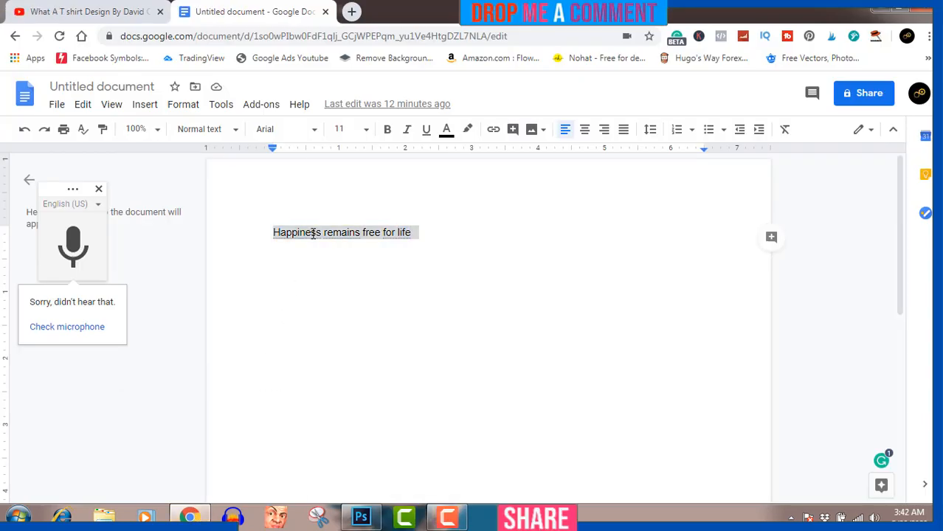
{"action": "right_click", "coordinate": [313, 233]}
{"action": "left_click", "coordinate": [358, 185]}
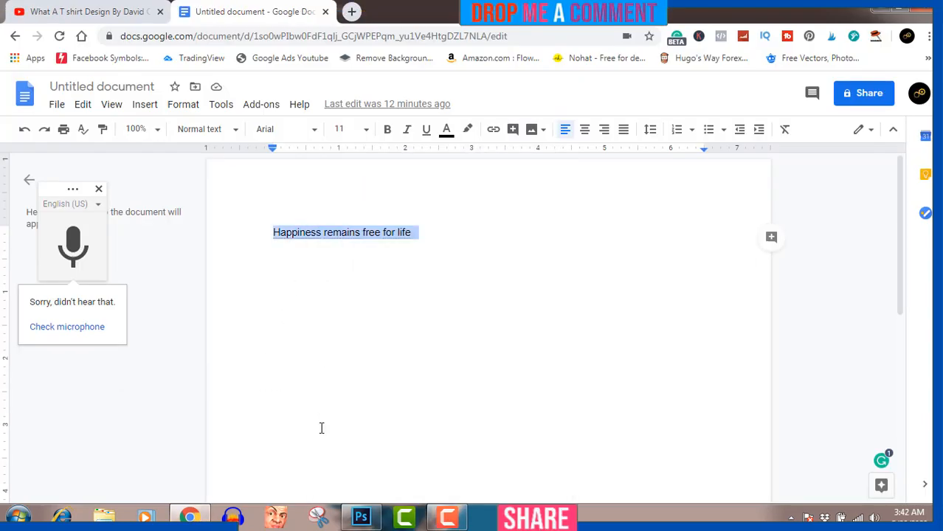
{"action": "left_click", "coordinate": [361, 517]}
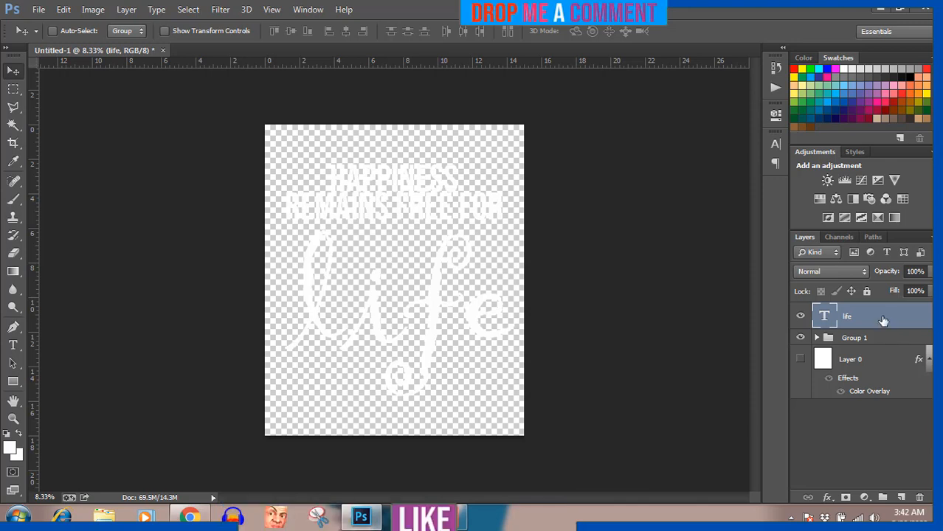
Step: Move 'life' below Group 1, group both into Group 2, and open Group 2's Layer Style
{"action": "mouse_move", "coordinate": [883, 321]}
{"action": "left_mouse_down"}
{"action": "mouse_move", "coordinate": [881, 341]}
{"action": "mouse_move", "coordinate": [880, 318]}
{"action": "left_mouse_up"}
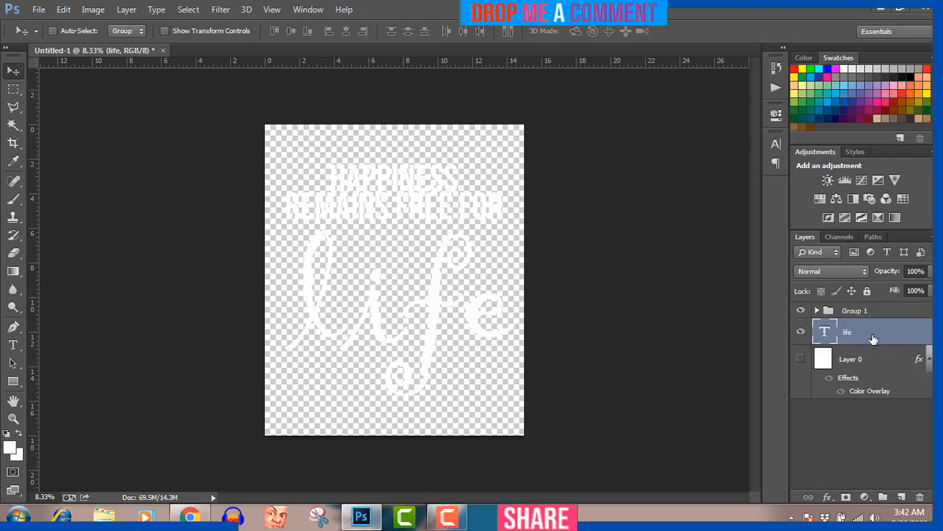
{"action": "left_click", "coordinate": [874, 312], "text": "shift"}
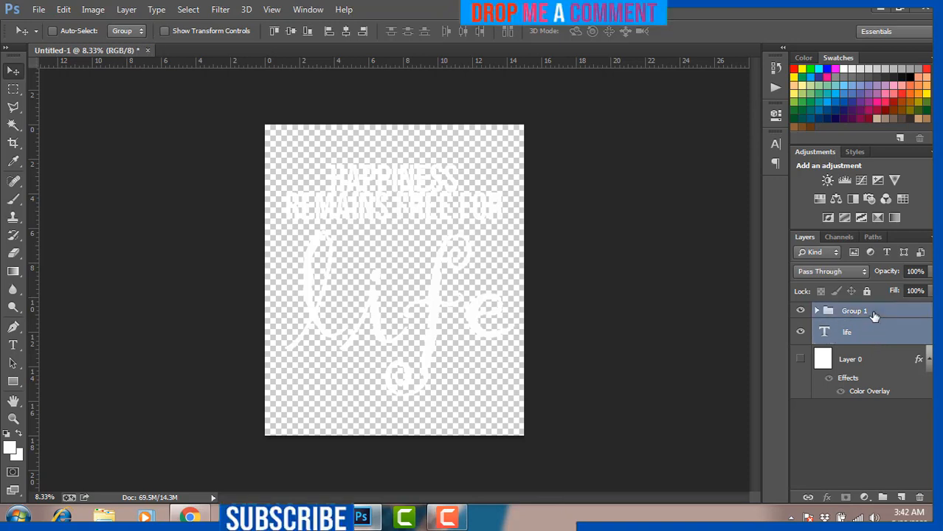
{"action": "key", "text": "ctrl+g"}
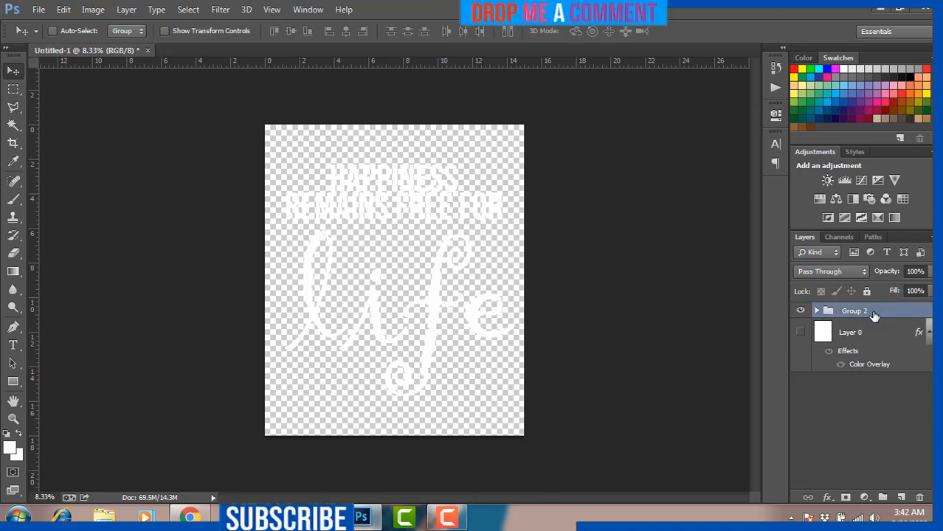
{"action": "double_click", "coordinate": [929, 313]}
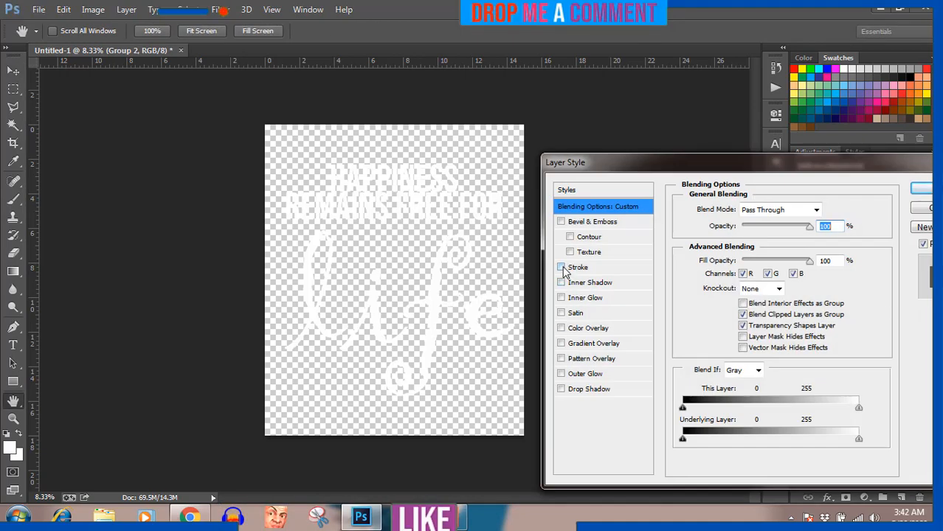
Step: Enable a Stroke on Group 2 with colour #0265ba and apply it
{"action": "left_click", "coordinate": [561, 267]}
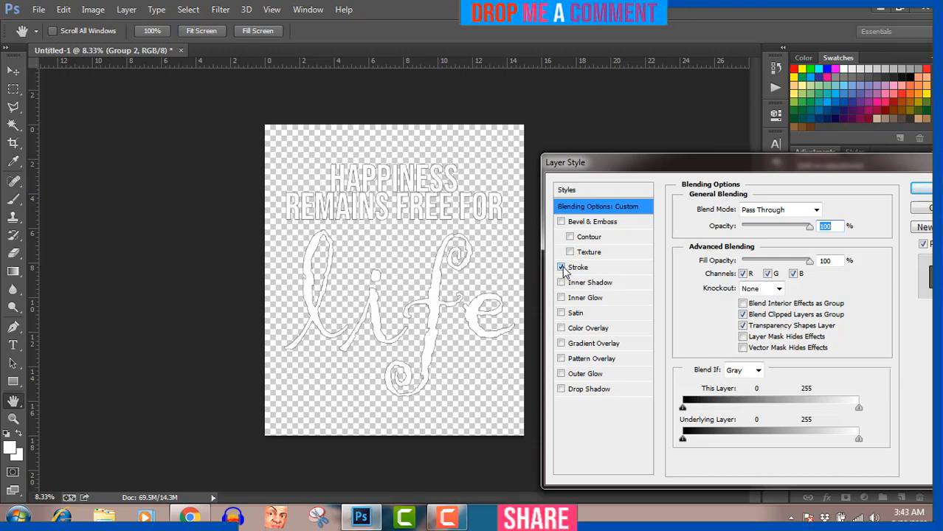
{"action": "left_click", "coordinate": [574, 268]}
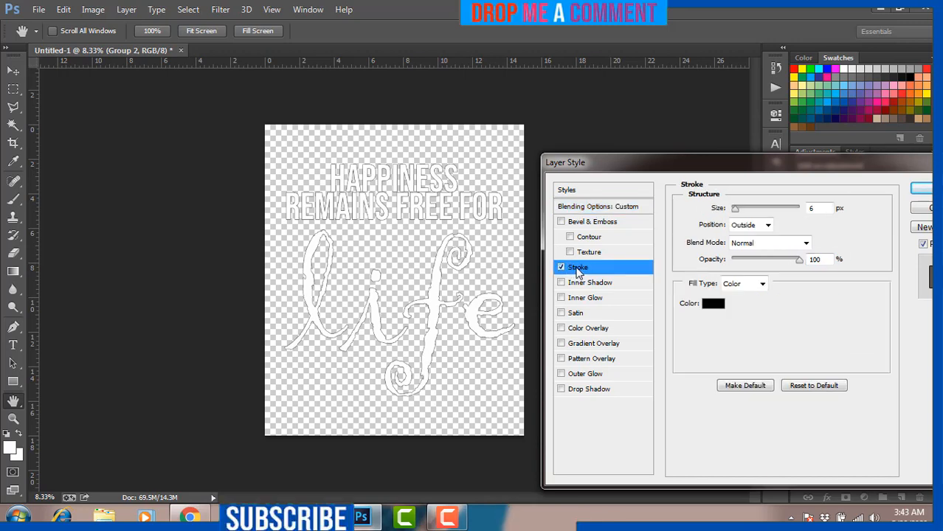
{"action": "left_click", "coordinate": [714, 304]}
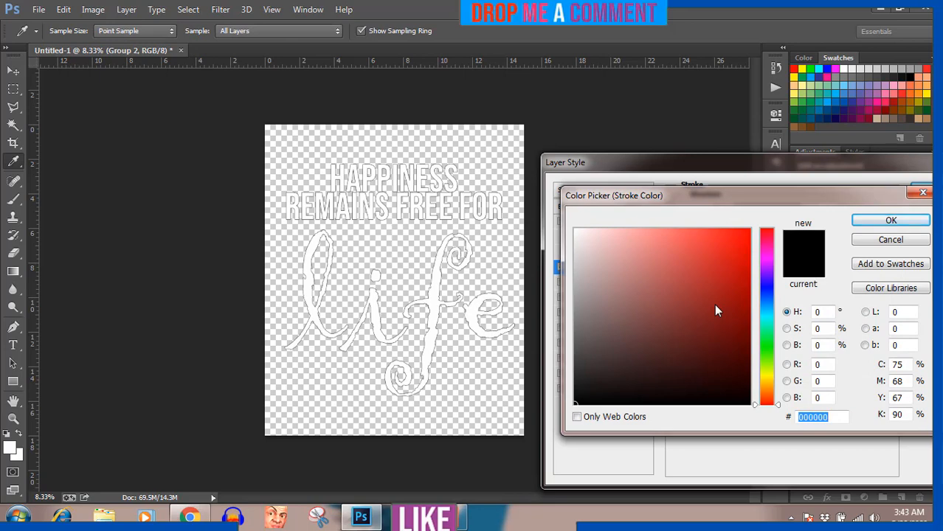
{"action": "left_click", "coordinate": [817, 71]}
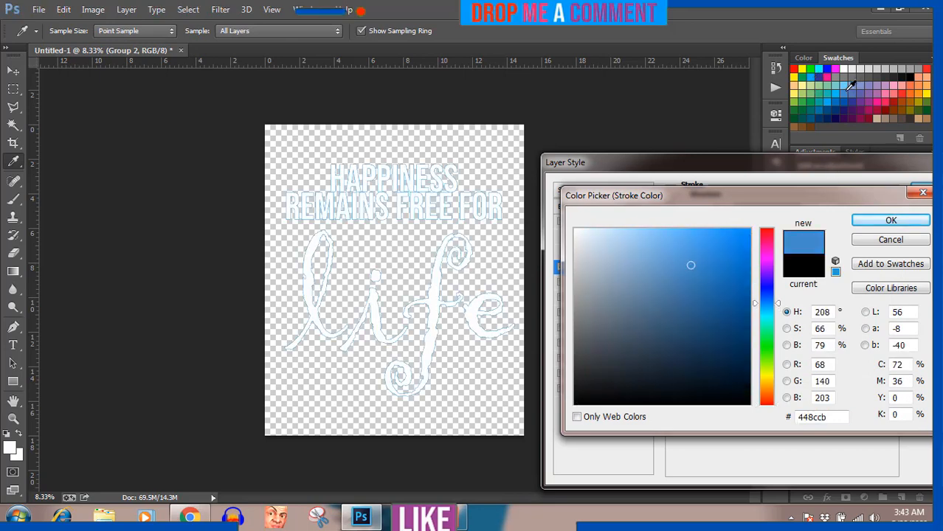
{"action": "left_click", "coordinate": [851, 86]}
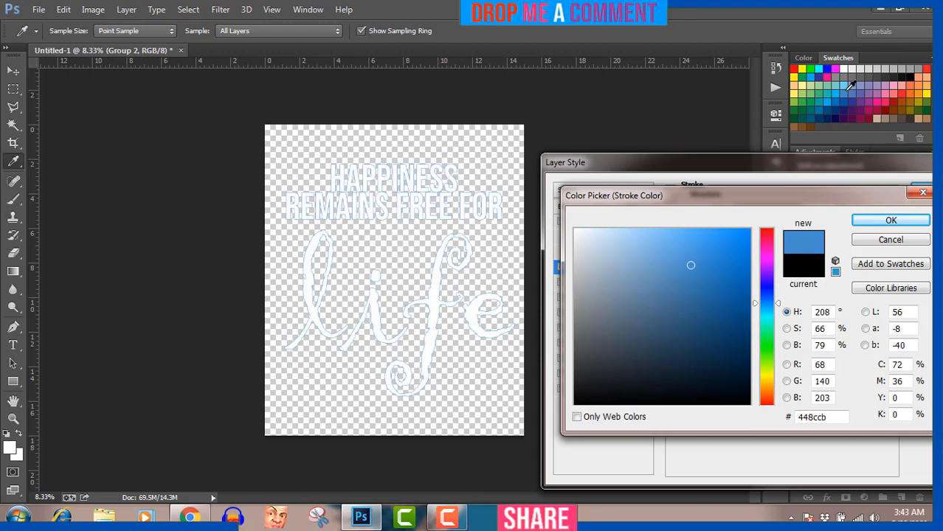
{"action": "left_click_drag", "start_coordinate": [738, 280], "coordinate": [747, 276]}
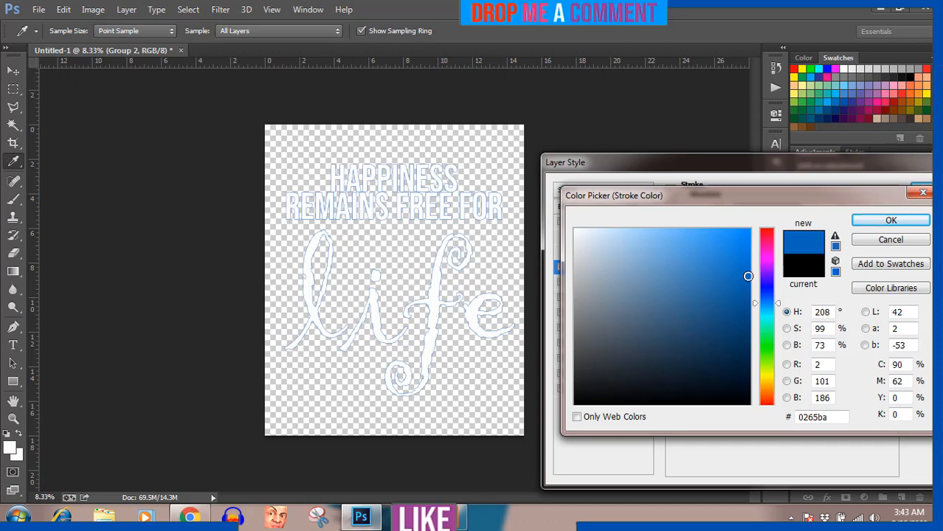
{"action": "left_click", "coordinate": [890, 220]}
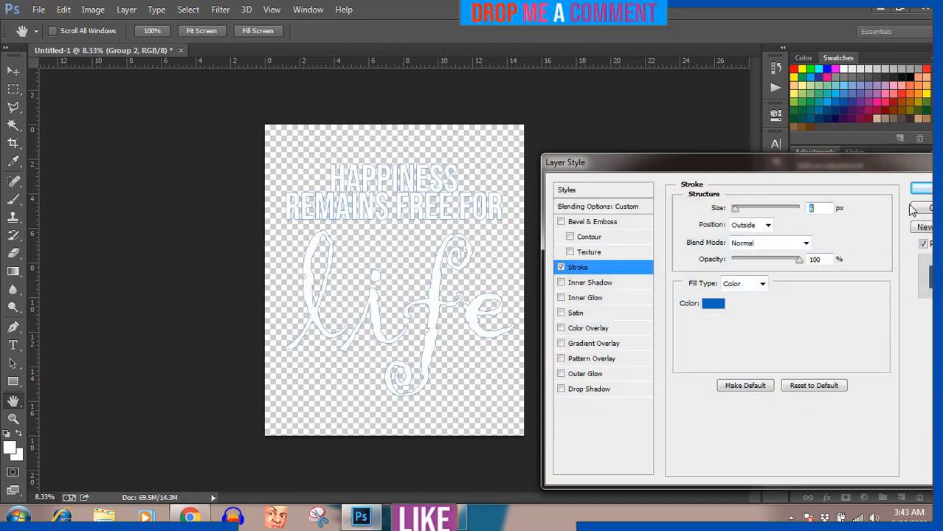
{"action": "left_click", "coordinate": [921, 189]}
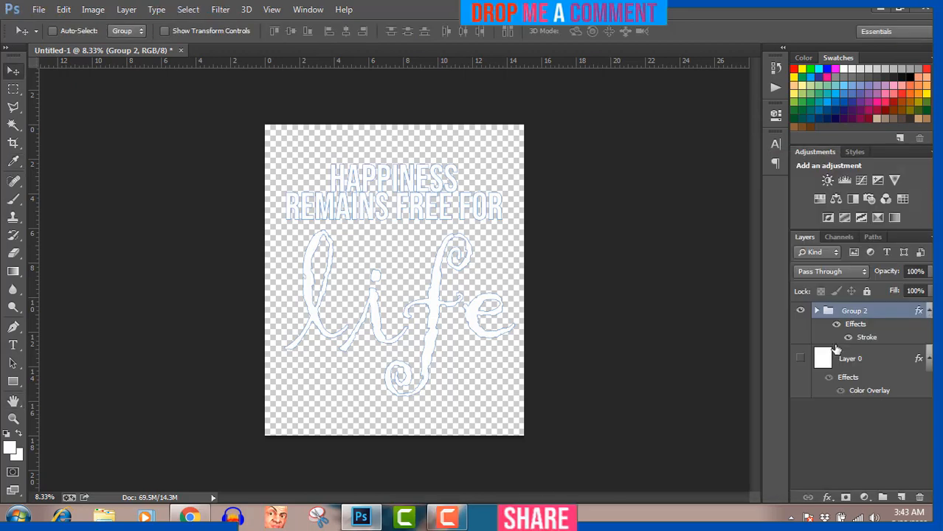
Step: Save the transparent design as PNG named 'Happiness remains free for life', accepting the PNG Options
{"action": "left_click", "coordinate": [799, 359]}
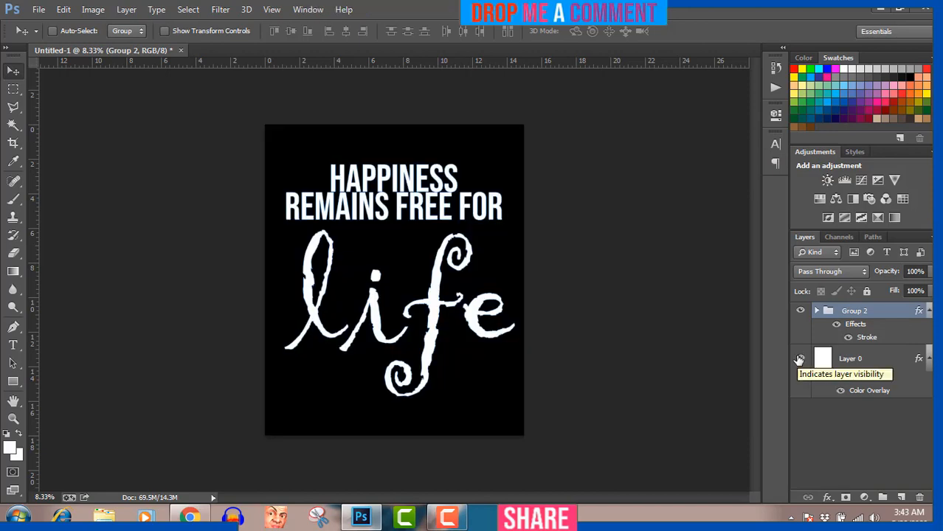
{"action": "left_click", "coordinate": [800, 359]}
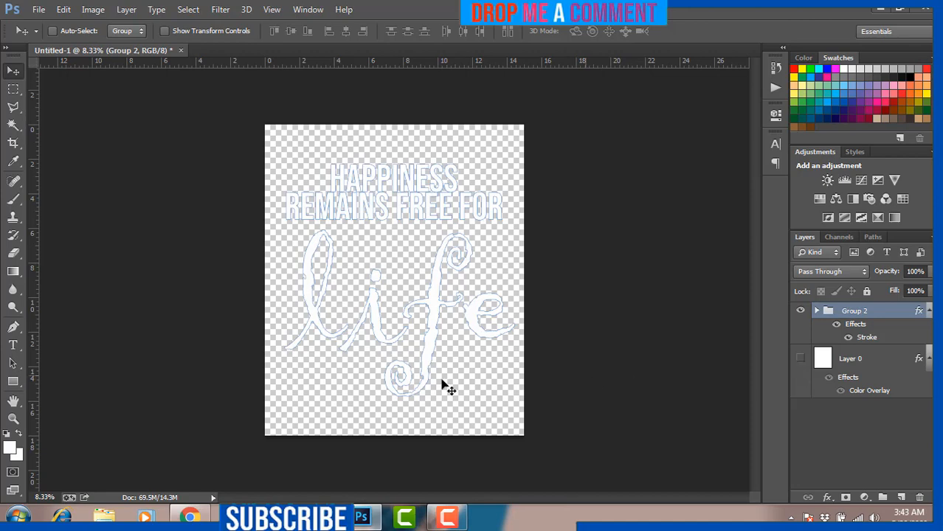
{"action": "left_click", "coordinate": [39, 10]}
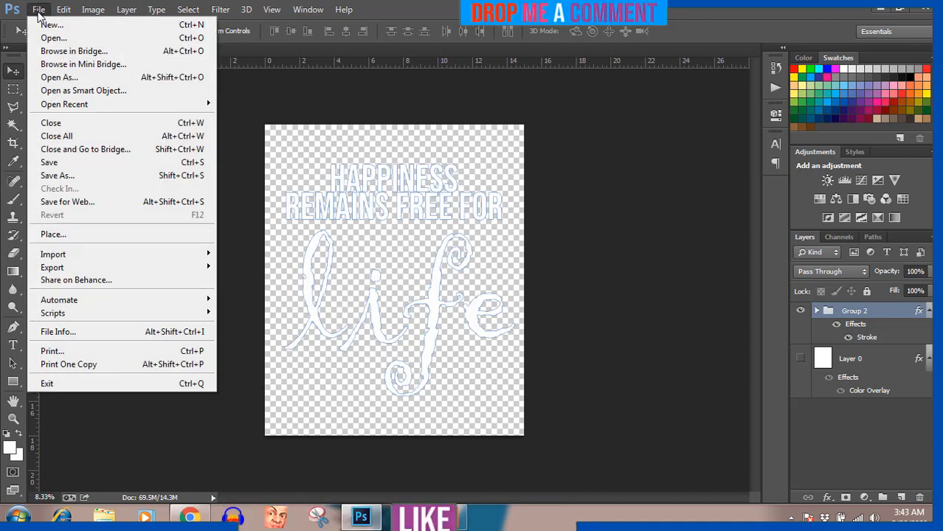
{"action": "left_click", "coordinate": [59, 177]}
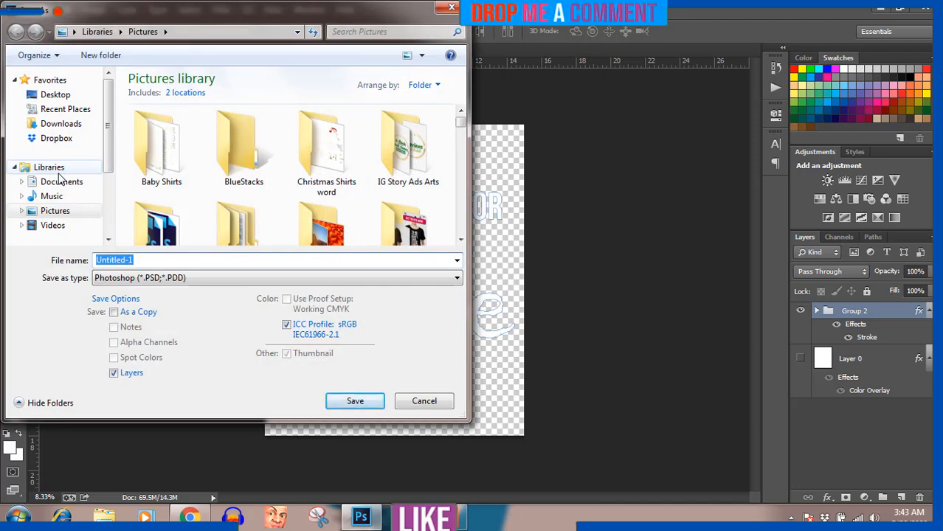
{"action": "type", "text": "Happiness remains free for life"}
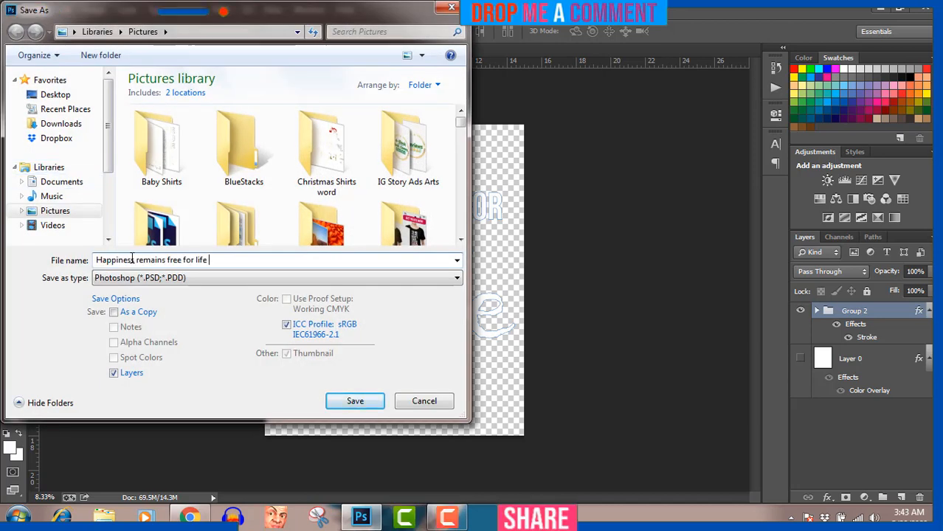
{"action": "left_click", "coordinate": [147, 279]}
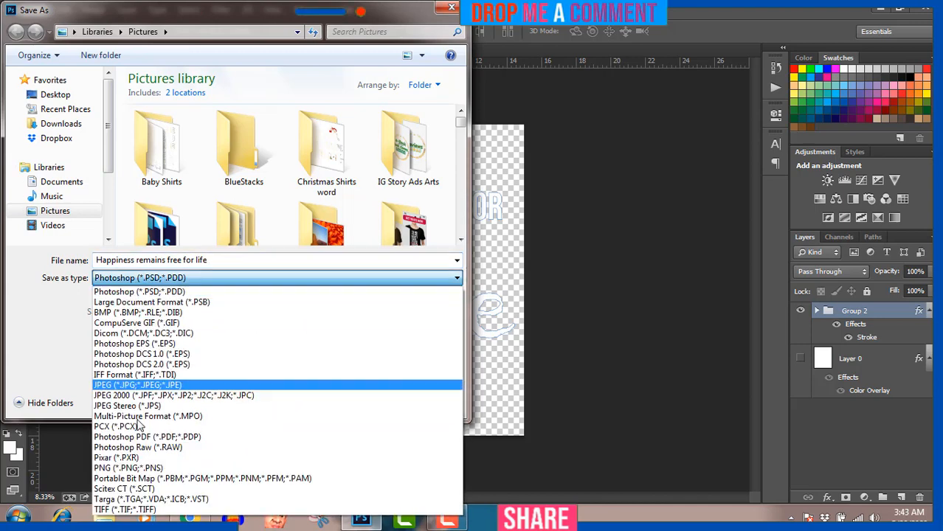
{"action": "left_click", "coordinate": [129, 468]}
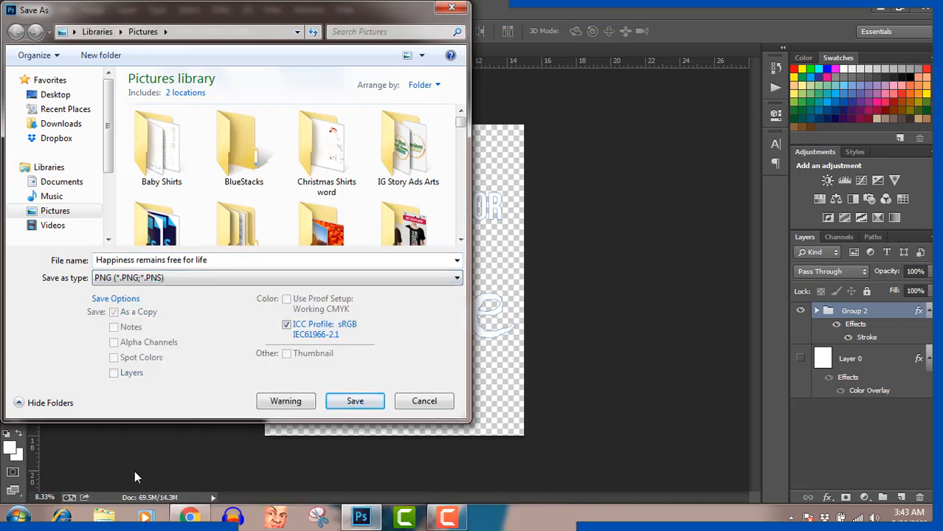
{"action": "left_click", "coordinate": [362, 401]}
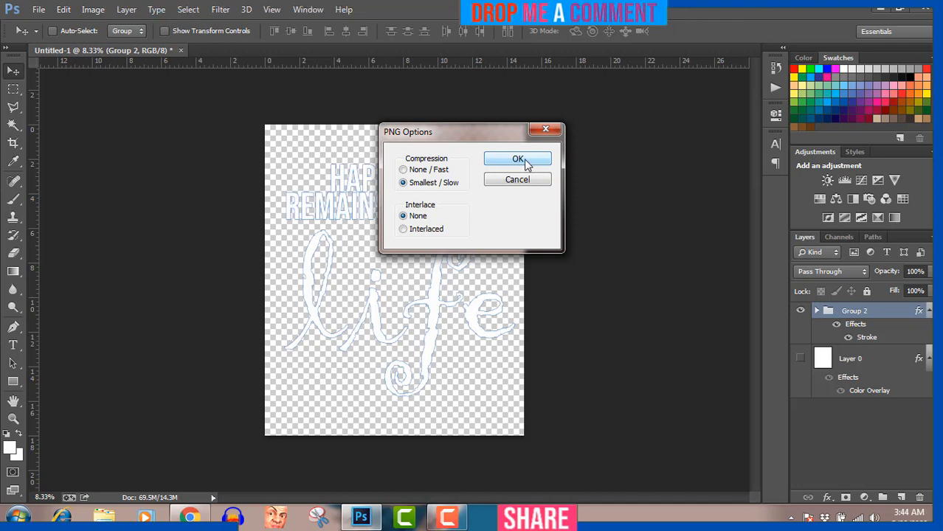
{"action": "left_click", "coordinate": [518, 160]}
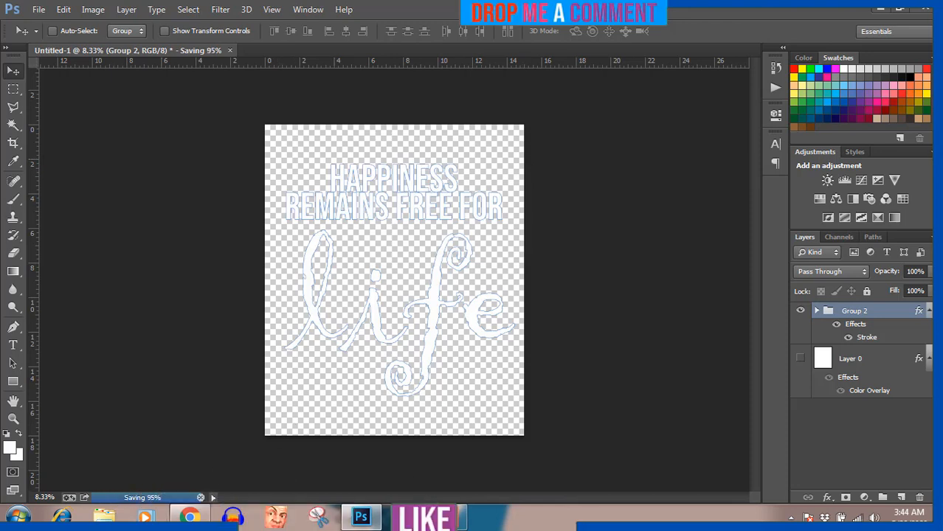
{"action": "left_click", "coordinate": [447, 517]}
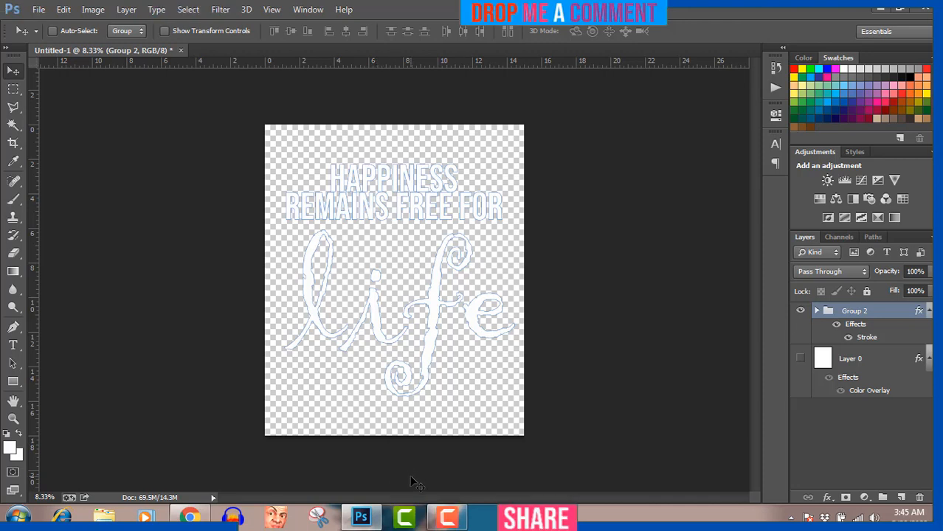
{"action": "left_click", "coordinate": [452, 521]}
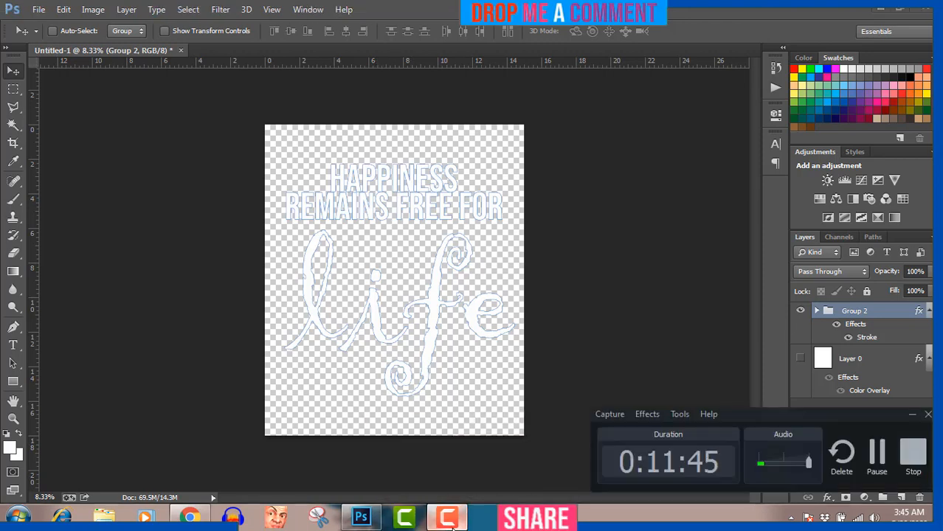